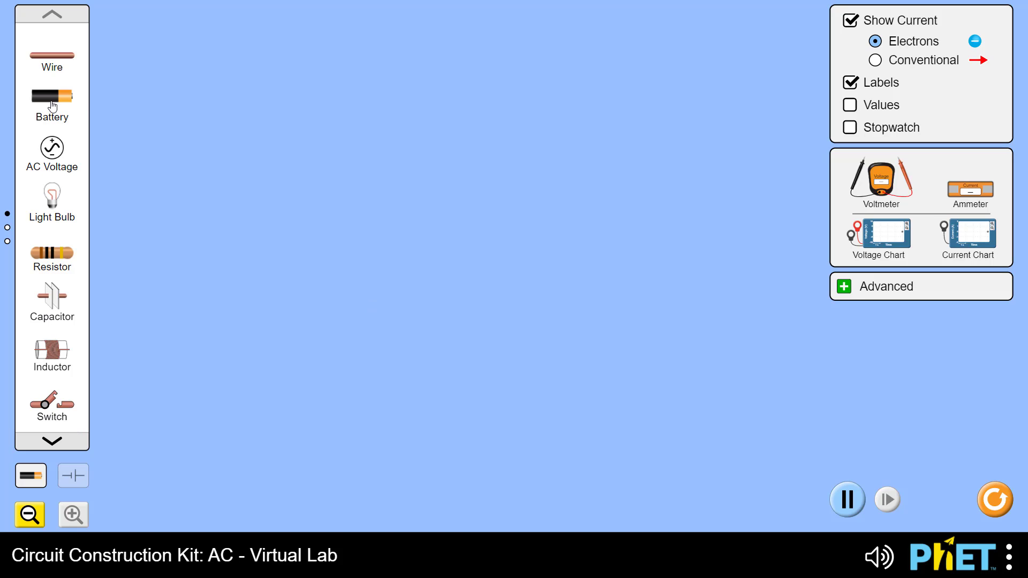
# Place a battery, a light bulb above it and a switch mid-canvas, turning the switch upright.
pyautogui.moveTo(52, 105); pyautogui.dragTo(313, 340)
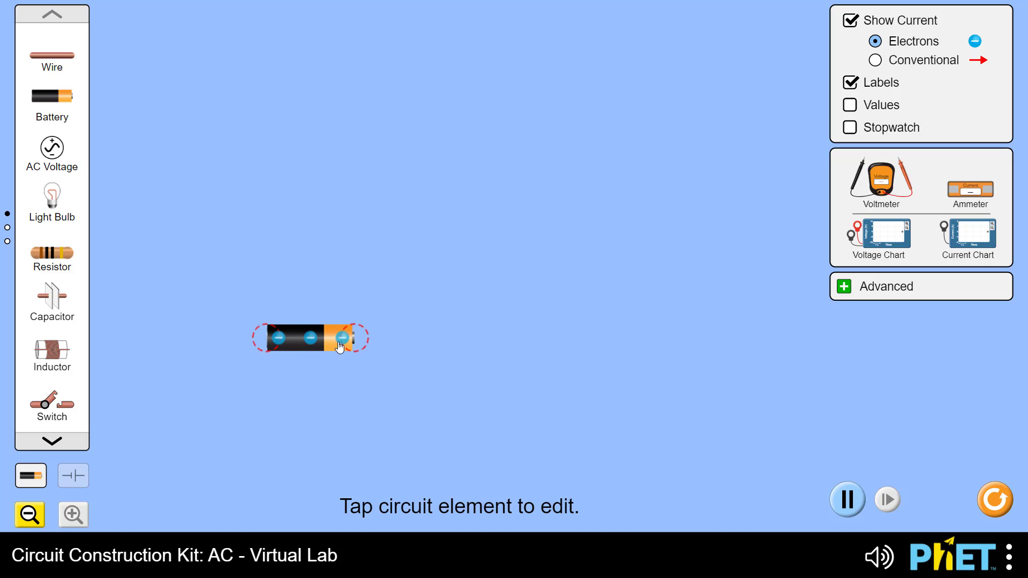
pyautogui.moveTo(49, 204); pyautogui.dragTo(321, 120)
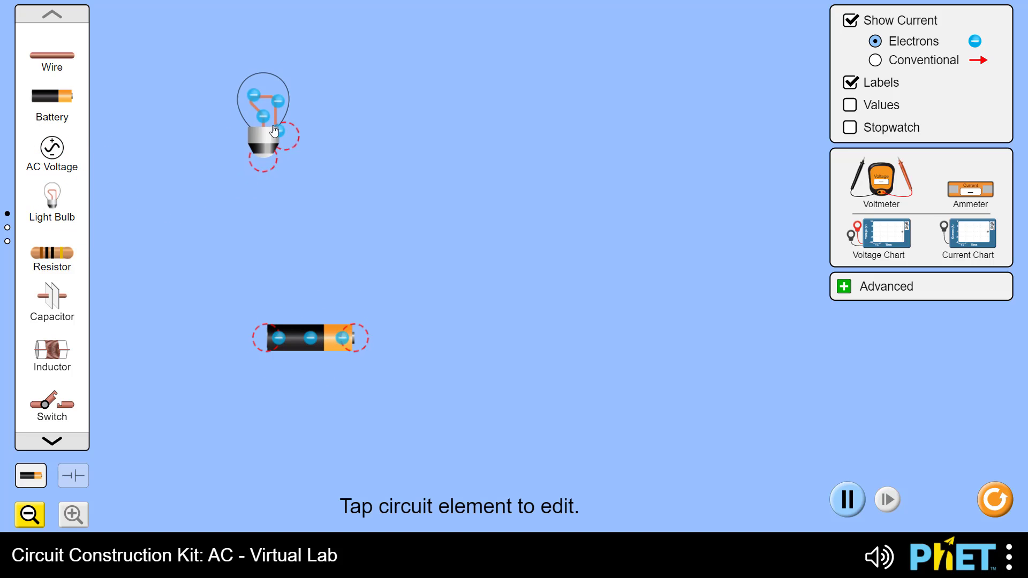
pyautogui.moveTo(56, 410); pyautogui.dragTo(183, 261)
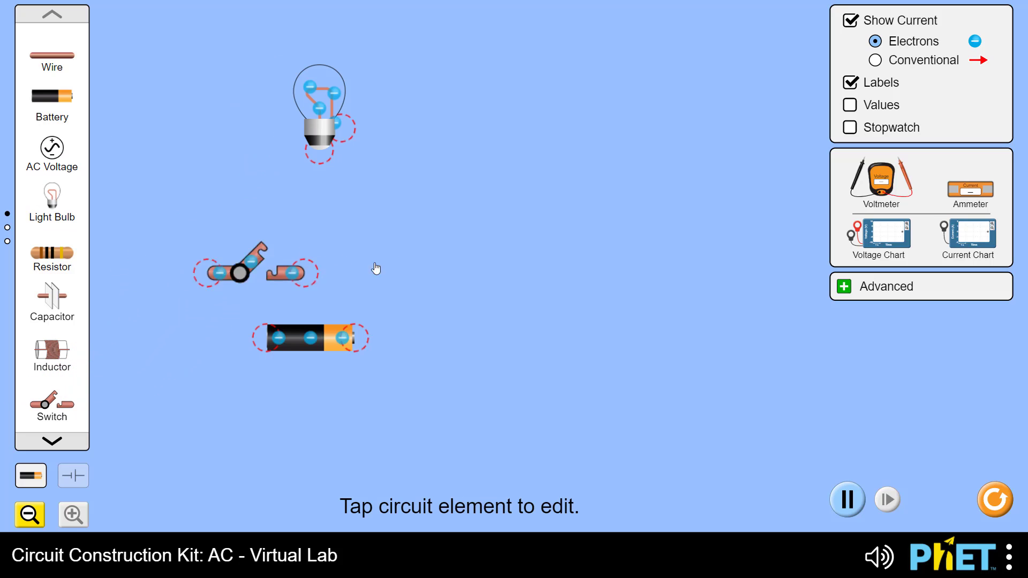
pyautogui.moveTo(183, 262)
pyautogui.mouseDown()
pyautogui.moveTo(461, 258)
pyautogui.moveTo(471, 203)
pyautogui.moveTo(420, 169)
pyautogui.moveTo(399, 169)
pyautogui.mouseUp()
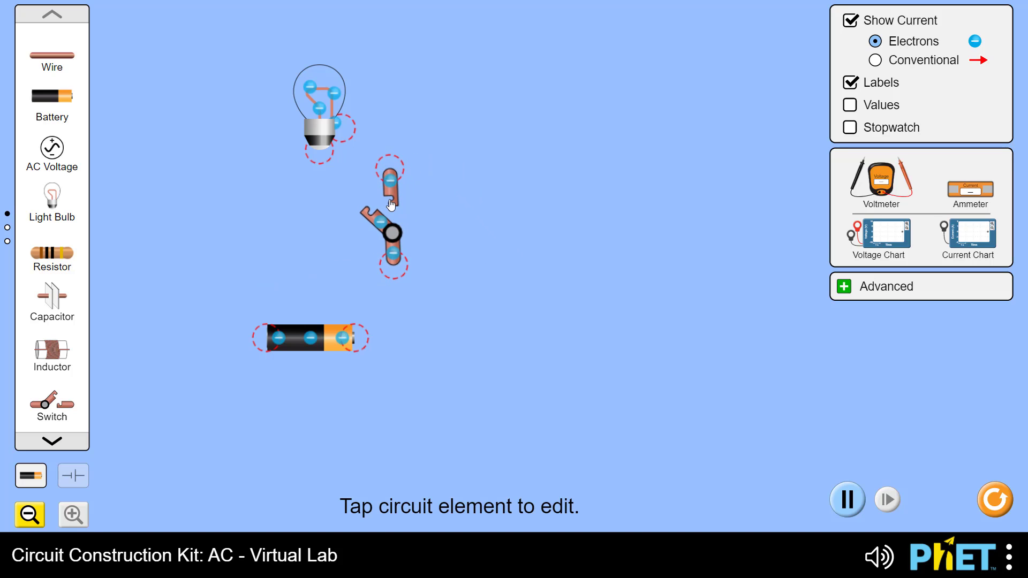
pyautogui.moveTo(391, 205)
pyautogui.mouseDown()
pyautogui.moveTo(404, 214)
pyautogui.moveTo(416, 204)
pyautogui.mouseUp()
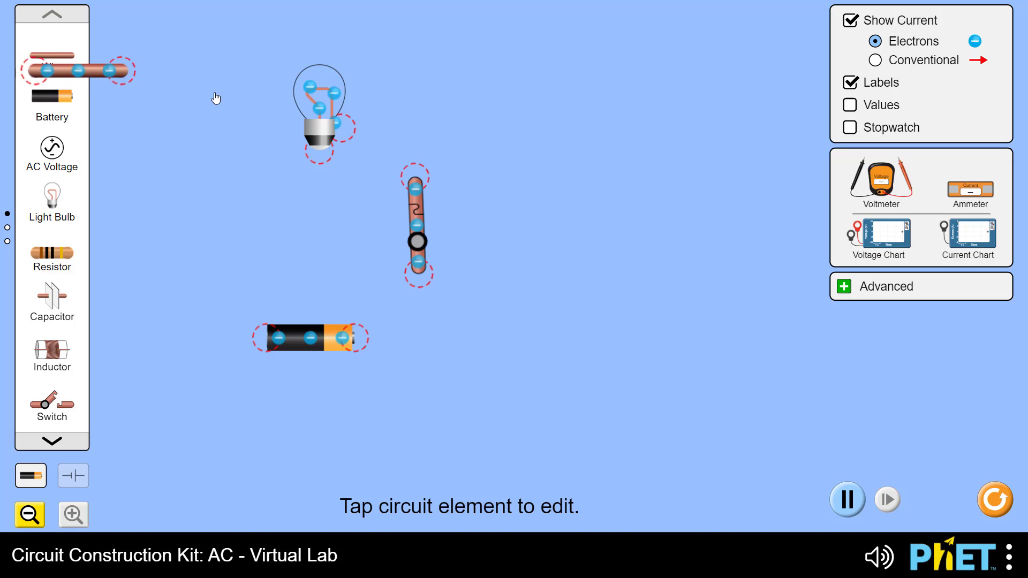
# Wire the bulb's right terminal to the switch and add a wire on the bulb's other terminal.
pyautogui.moveTo(283, 107)
pyautogui.mouseDown()
pyautogui.moveTo(430, 104)
pyautogui.moveTo(392, 132)
pyautogui.mouseUp()
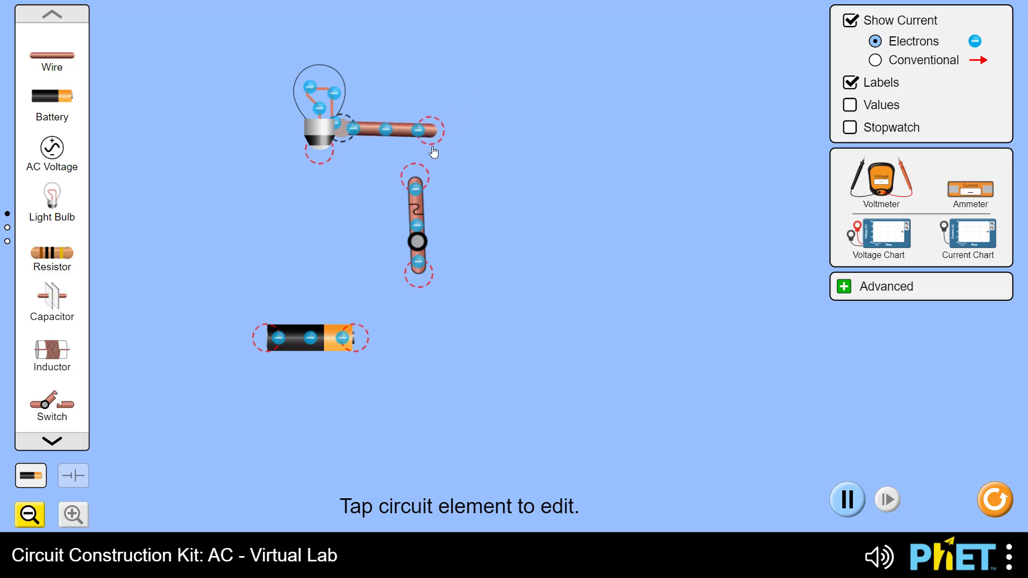
pyautogui.moveTo(430, 131); pyautogui.dragTo(426, 171)
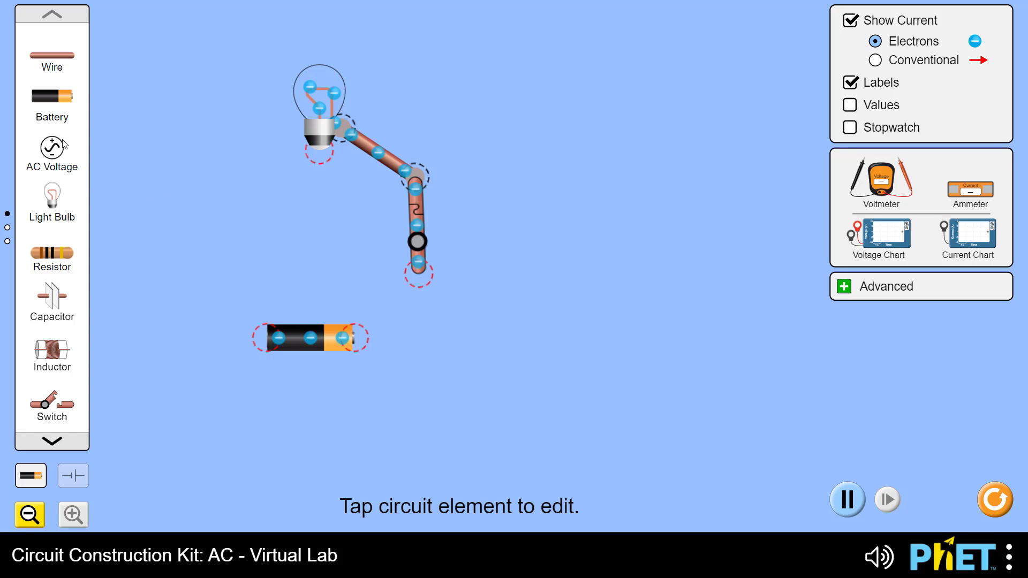
pyautogui.moveTo(49, 66)
pyautogui.mouseDown()
pyautogui.moveTo(180, 187)
pyautogui.moveTo(276, 169)
pyautogui.mouseUp()
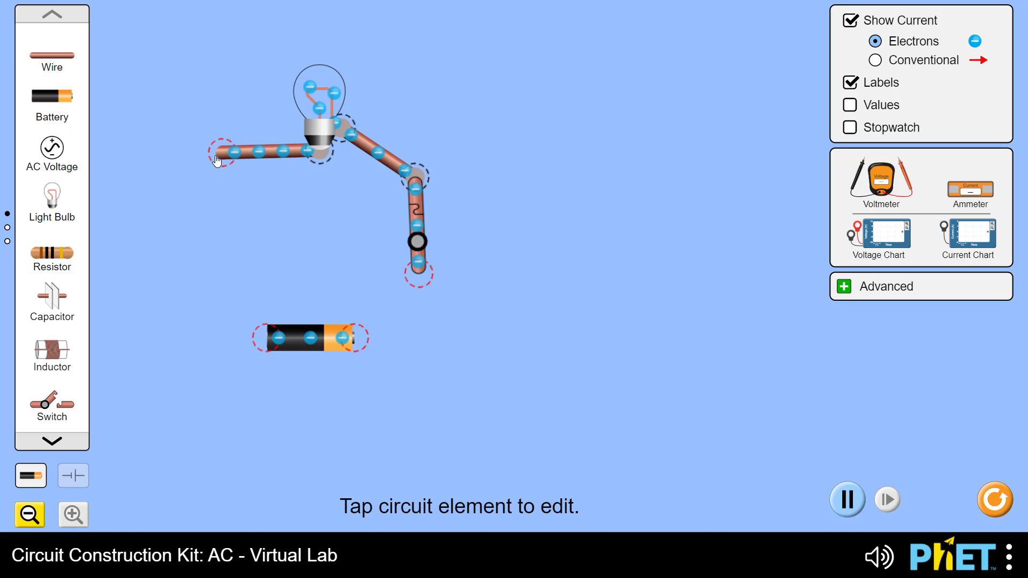
pyautogui.moveTo(216, 161)
pyautogui.mouseDown()
pyautogui.moveTo(229, 295)
pyautogui.moveTo(186, 156)
pyautogui.moveTo(188, 166)
pyautogui.mouseUp()
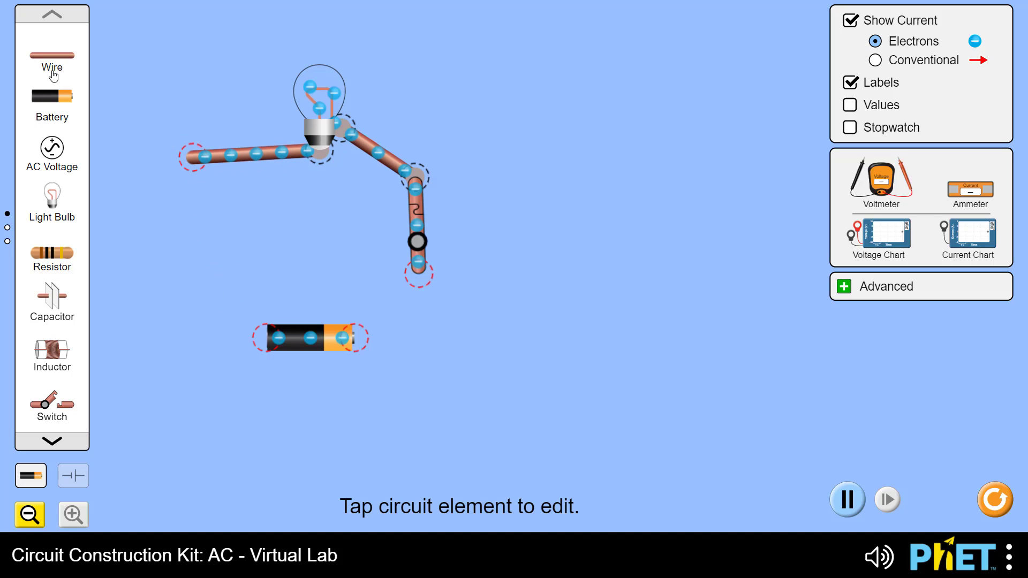
# Wire the battery's terminals to the bulb side and the switch, closing the loop.
pyautogui.moveTo(51, 66)
pyautogui.mouseDown()
pyautogui.moveTo(116, 113)
pyautogui.moveTo(219, 278)
pyautogui.moveTo(196, 176)
pyautogui.mouseUp()
pyautogui.moveTo(143, 274)
pyautogui.mouseDown()
pyautogui.moveTo(155, 296)
pyautogui.moveTo(272, 356)
pyautogui.moveTo(211, 335)
pyautogui.moveTo(225, 346)
pyautogui.mouseUp()
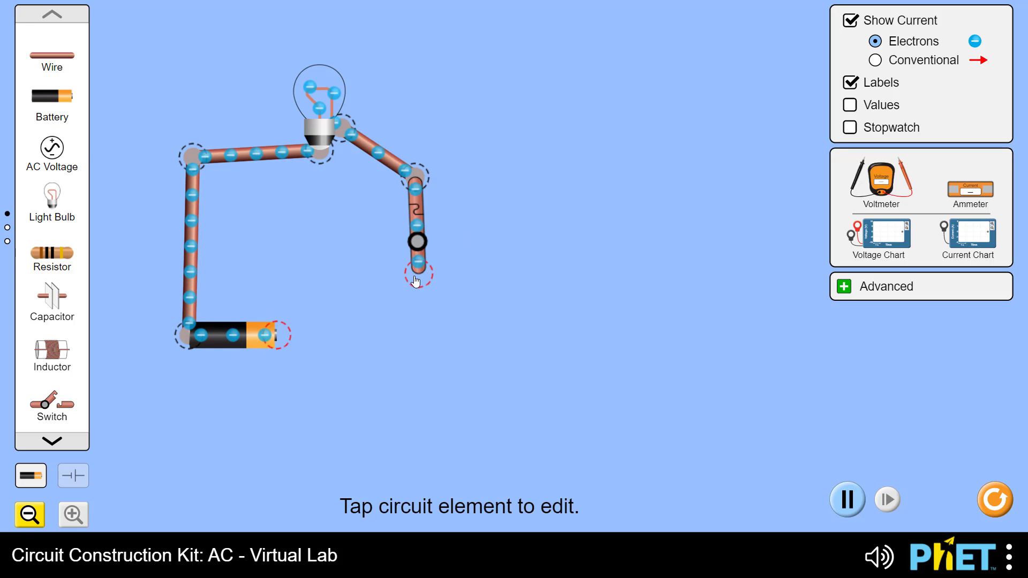
pyautogui.moveTo(415, 281)
pyautogui.mouseDown()
pyautogui.moveTo(416, 327)
pyautogui.moveTo(401, 231)
pyautogui.moveTo(426, 259)
pyautogui.moveTo(439, 223)
pyautogui.moveTo(417, 228)
pyautogui.moveTo(421, 236)
pyautogui.mouseUp()
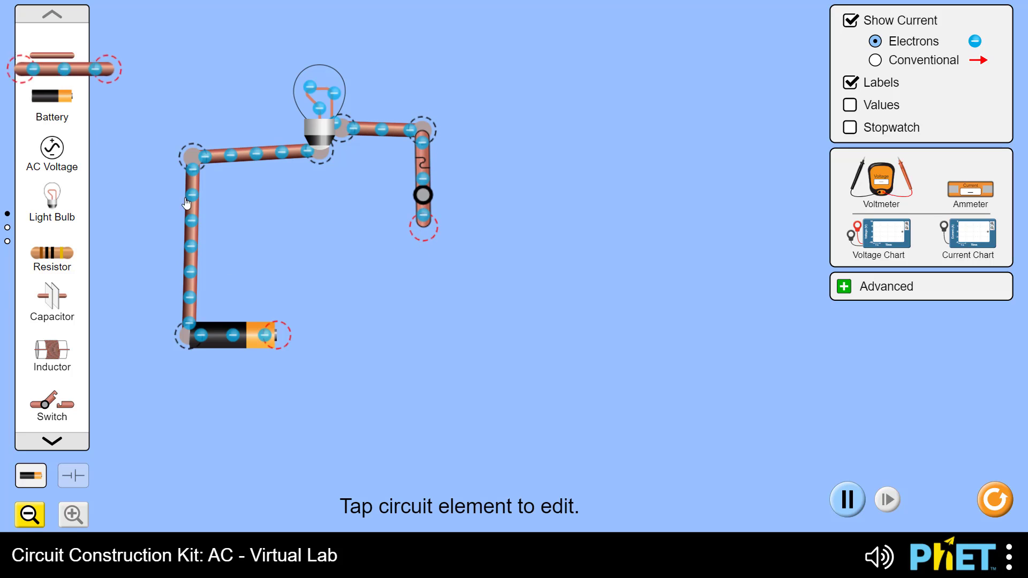
pyautogui.moveTo(240, 228); pyautogui.dragTo(322, 334)
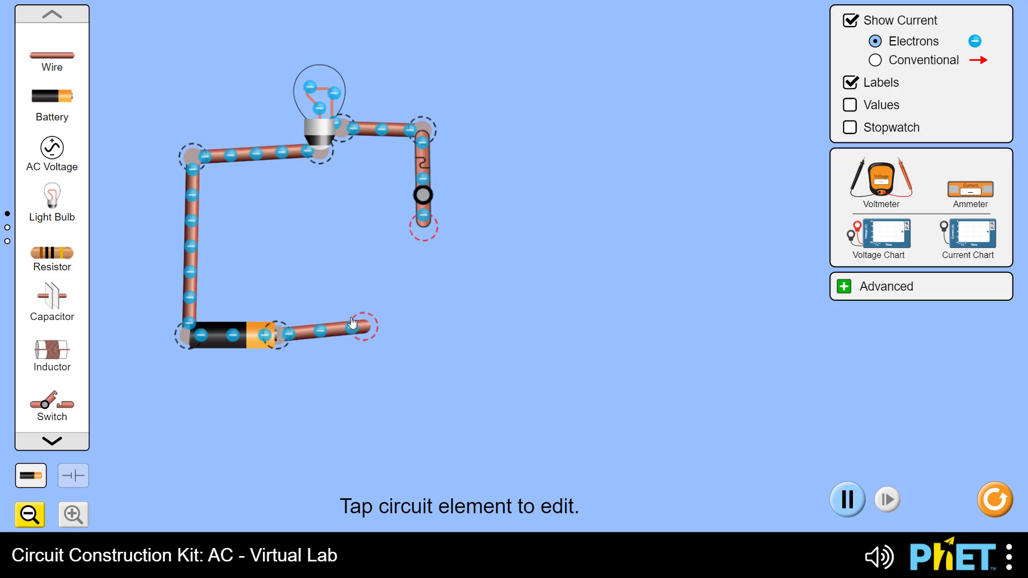
pyautogui.moveTo(427, 247)
pyautogui.mouseDown()
pyautogui.moveTo(387, 356)
pyautogui.moveTo(392, 342)
pyautogui.mouseUp()
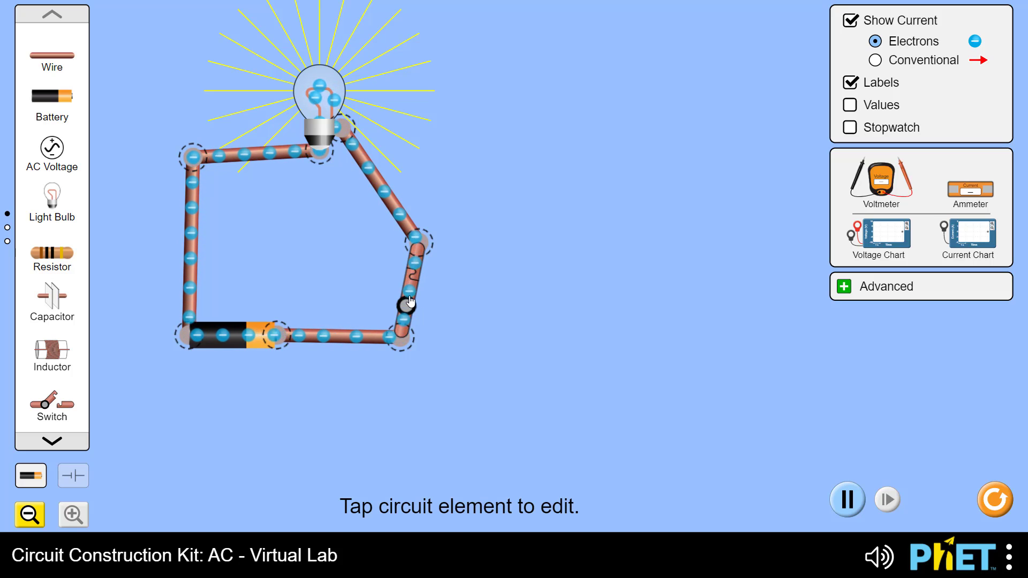
# Shift the switch right, toggle it open and closed twice, leaving it closed.
pyautogui.moveTo(411, 304); pyautogui.dragTo(463, 289)
pyautogui.click(464, 289)
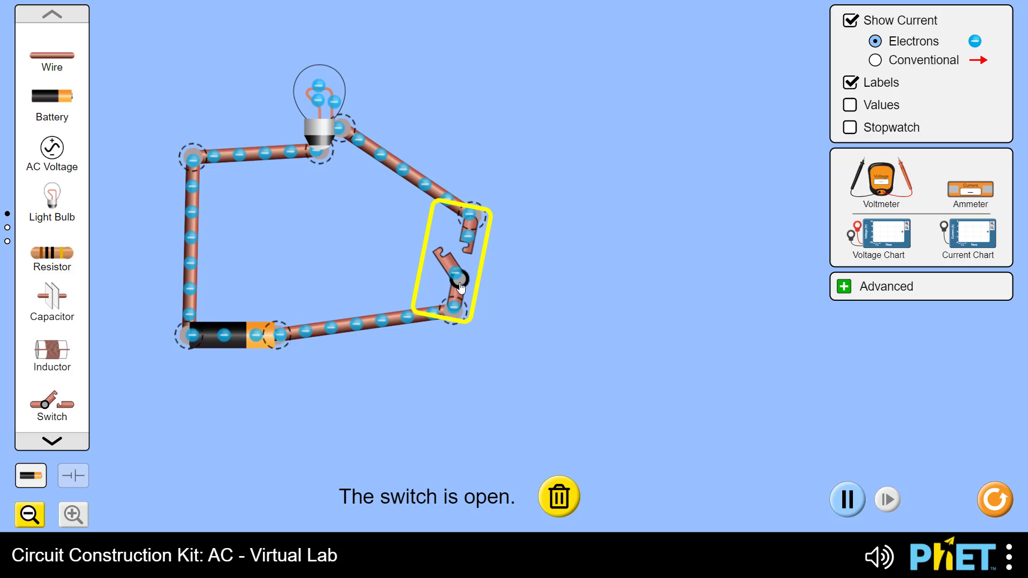
pyautogui.moveTo(460, 286); pyautogui.dragTo(467, 297)
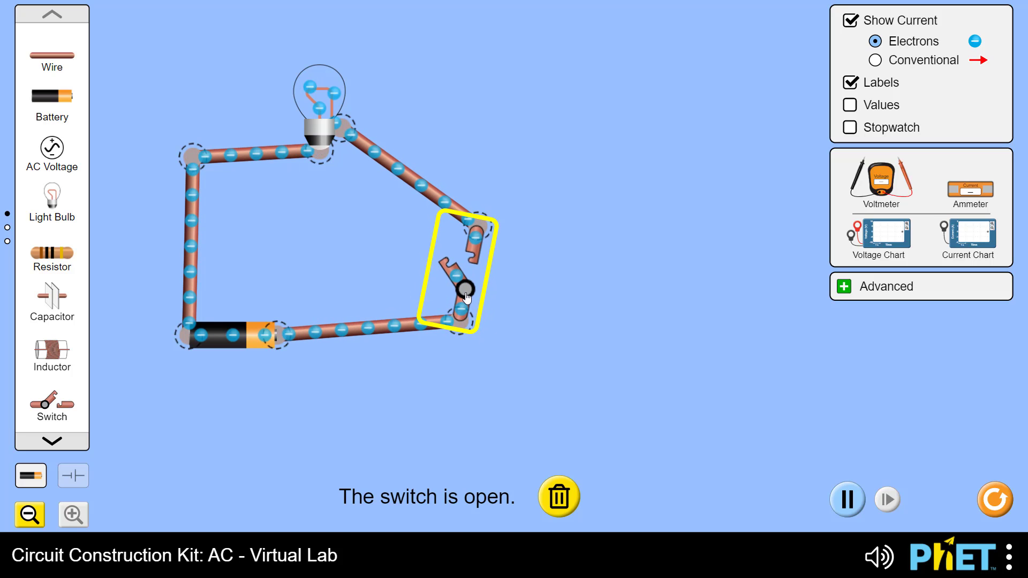
pyautogui.click(466, 291)
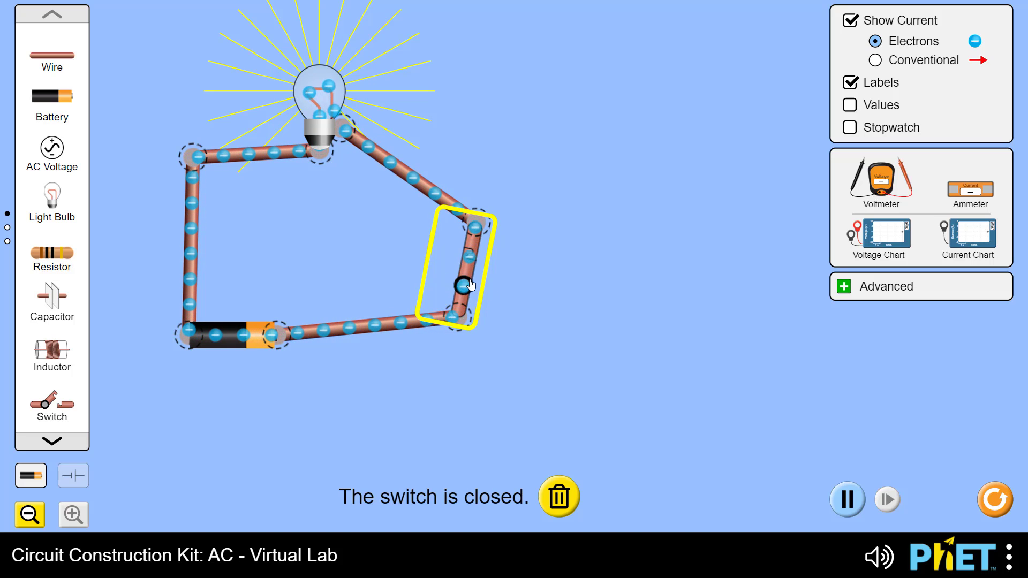
pyautogui.click(463, 286)
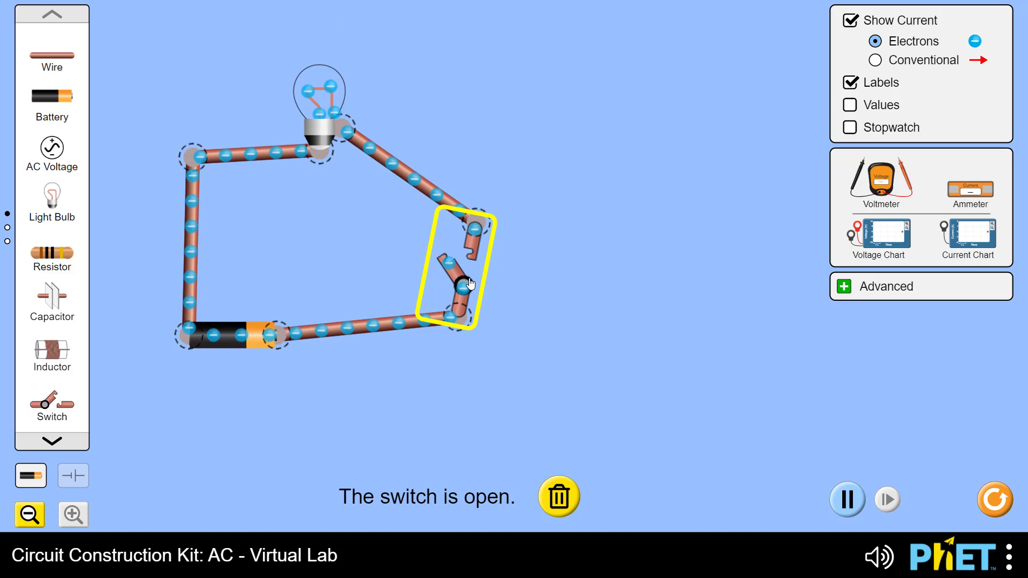
pyautogui.click(450, 267)
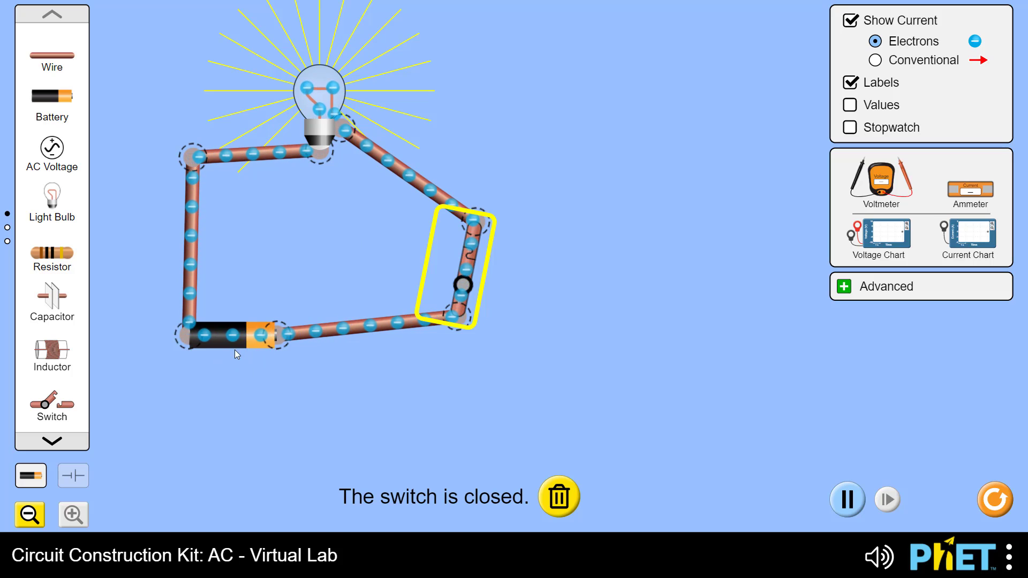
# Place an AC voltage source and a second light bulb on the right side.
pyautogui.moveTo(45, 160); pyautogui.dragTo(679, 307)
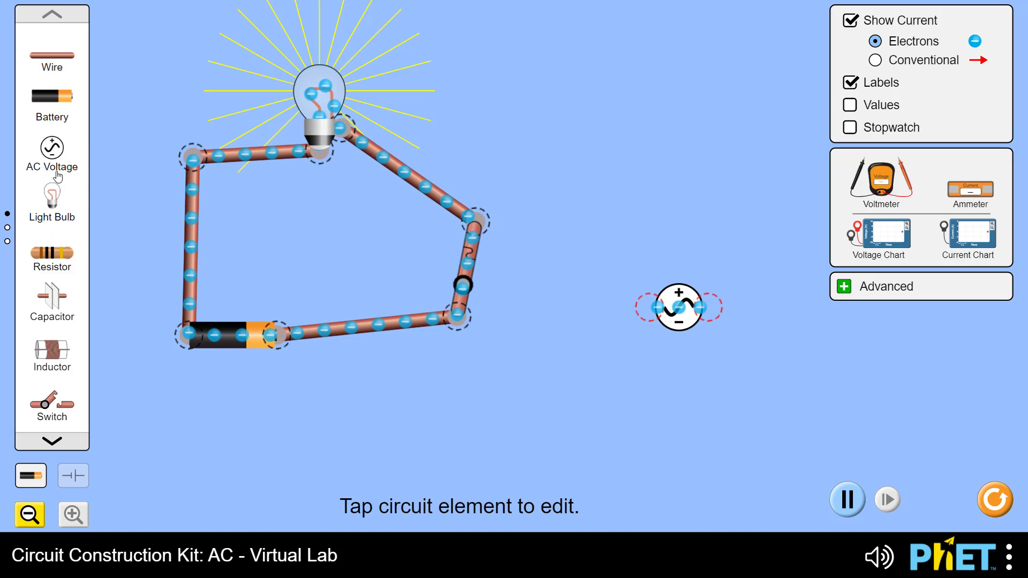
pyautogui.click(52, 149)
pyautogui.moveTo(49, 210); pyautogui.dragTo(652, 85)
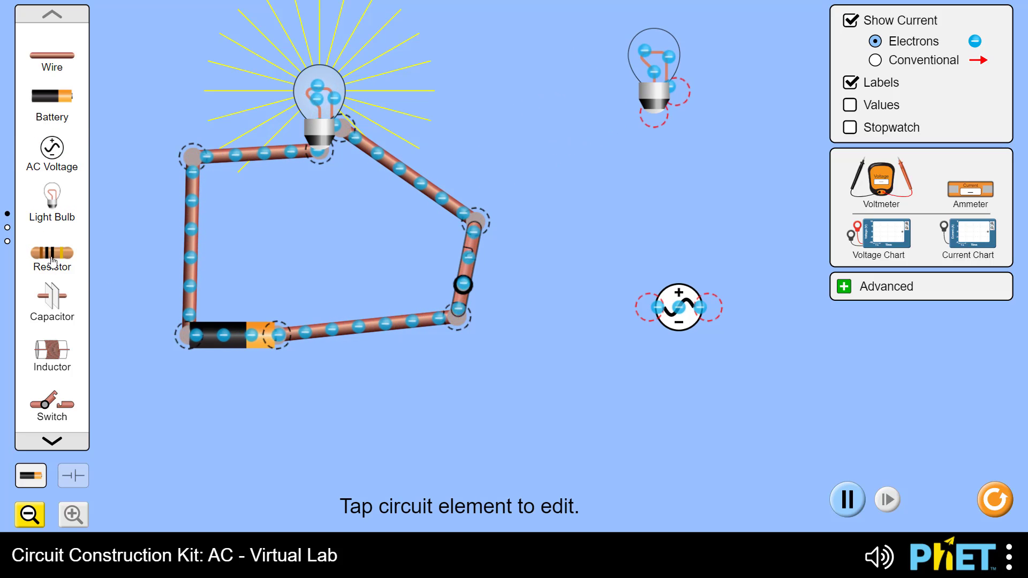
# Add a second switch below the new bulb and stand it near vertical.
pyautogui.moveTo(49, 400)
pyautogui.mouseDown()
pyautogui.moveTo(765, 184)
pyautogui.moveTo(689, 183)
pyautogui.mouseUp()
pyautogui.moveTo(768, 179); pyautogui.dragTo(732, 117)
pyautogui.moveTo(697, 172); pyautogui.dragTo(781, 167)
pyautogui.moveTo(819, 114)
pyautogui.mouseDown()
pyautogui.moveTo(765, 98)
pyautogui.moveTo(762, 149)
pyautogui.mouseUp()
pyautogui.moveTo(754, 209); pyautogui.dragTo(766, 215)
pyautogui.moveTo(769, 134); pyautogui.dragTo(755, 130)
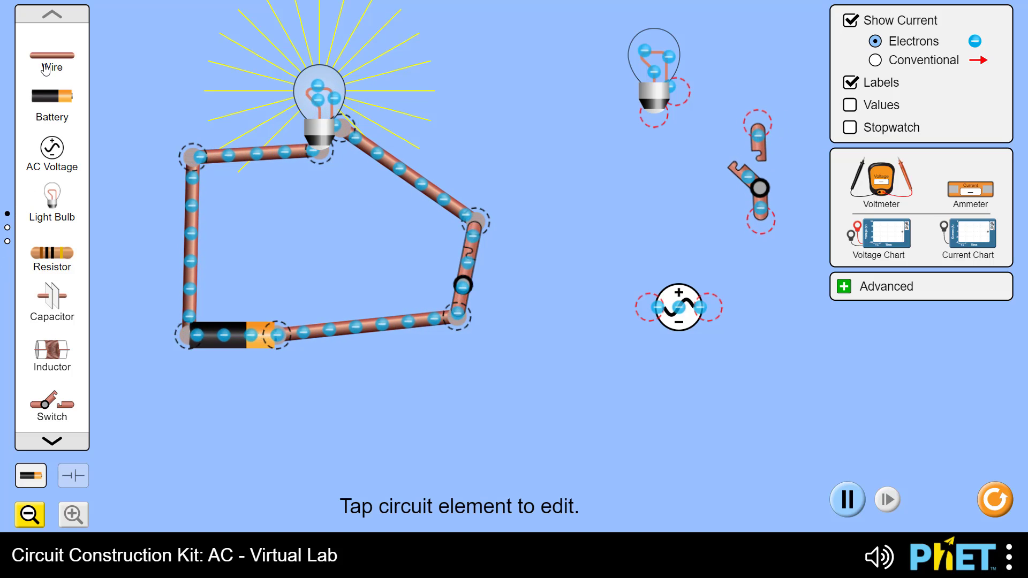
# Run wires from the second bulb down to the AC source, and from the source to the switch.
pyautogui.moveTo(48, 62)
pyautogui.mouseDown()
pyautogui.moveTo(716, 87)
pyautogui.moveTo(757, 124)
pyautogui.mouseUp()
pyautogui.moveTo(51, 55)
pyautogui.mouseDown()
pyautogui.moveTo(602, 127)
pyautogui.moveTo(586, 111)
pyautogui.mouseUp()
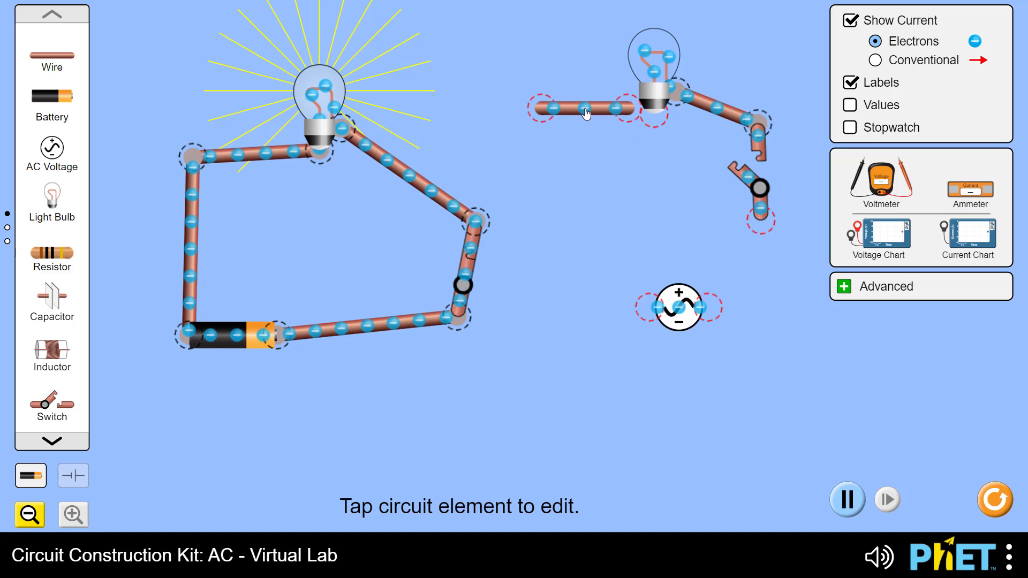
pyautogui.moveTo(51, 58)
pyautogui.mouseDown()
pyautogui.moveTo(571, 234)
pyautogui.moveTo(540, 107)
pyautogui.mouseUp()
pyautogui.moveTo(532, 247)
pyautogui.mouseDown()
pyautogui.moveTo(555, 311)
pyautogui.moveTo(547, 305)
pyautogui.mouseUp()
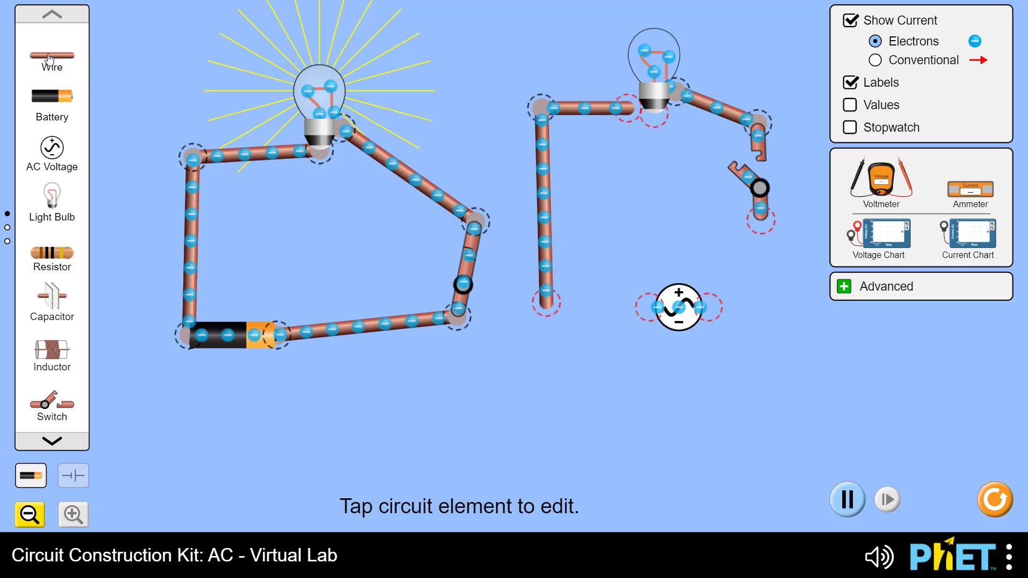
pyautogui.moveTo(48, 59)
pyautogui.mouseDown()
pyautogui.moveTo(631, 307)
pyautogui.moveTo(547, 303)
pyautogui.mouseUp()
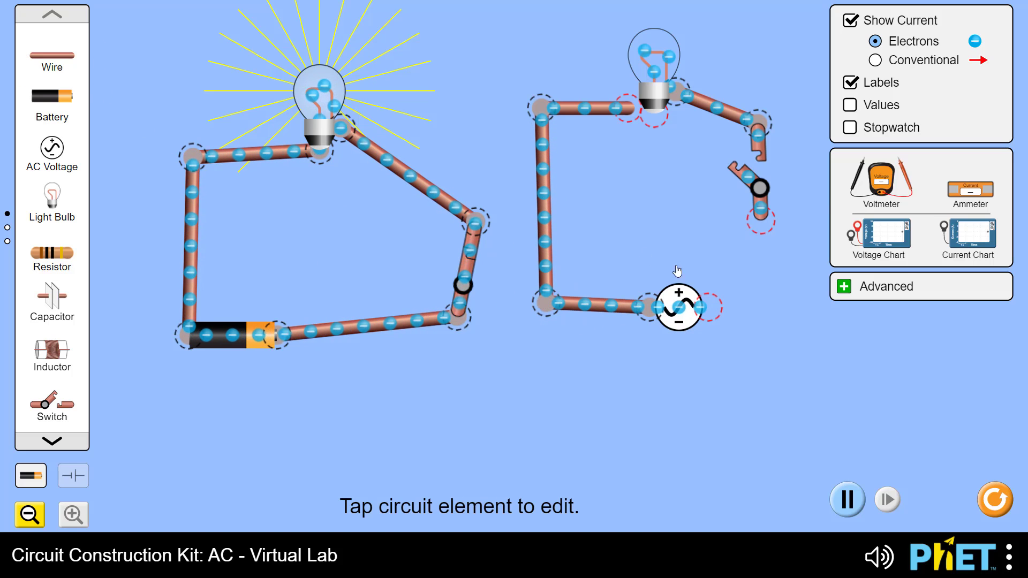
pyautogui.moveTo(52, 59)
pyautogui.mouseDown()
pyautogui.moveTo(742, 279)
pyautogui.moveTo(768, 232)
pyautogui.mouseUp()
pyautogui.moveTo(706, 282); pyautogui.dragTo(710, 312)
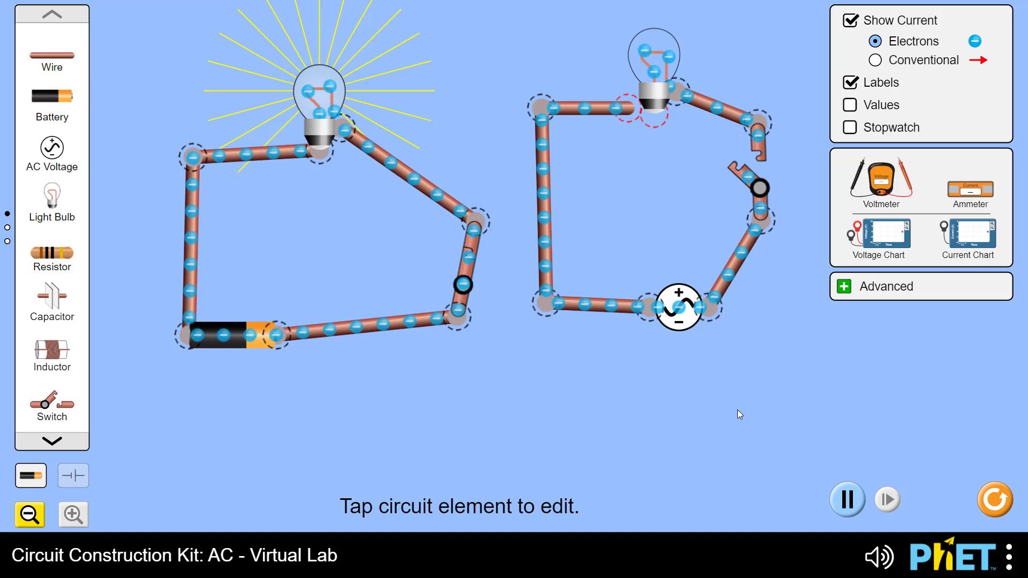
# Join the loose wire end to the right bulb and close the right switch.
pyautogui.click(747, 174)
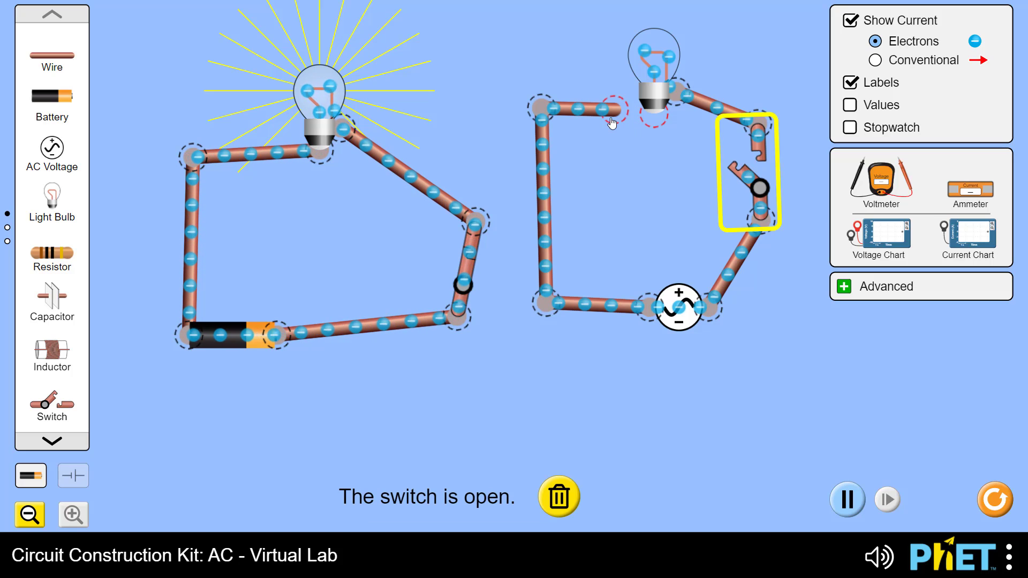
pyautogui.moveTo(616, 109); pyautogui.dragTo(649, 117)
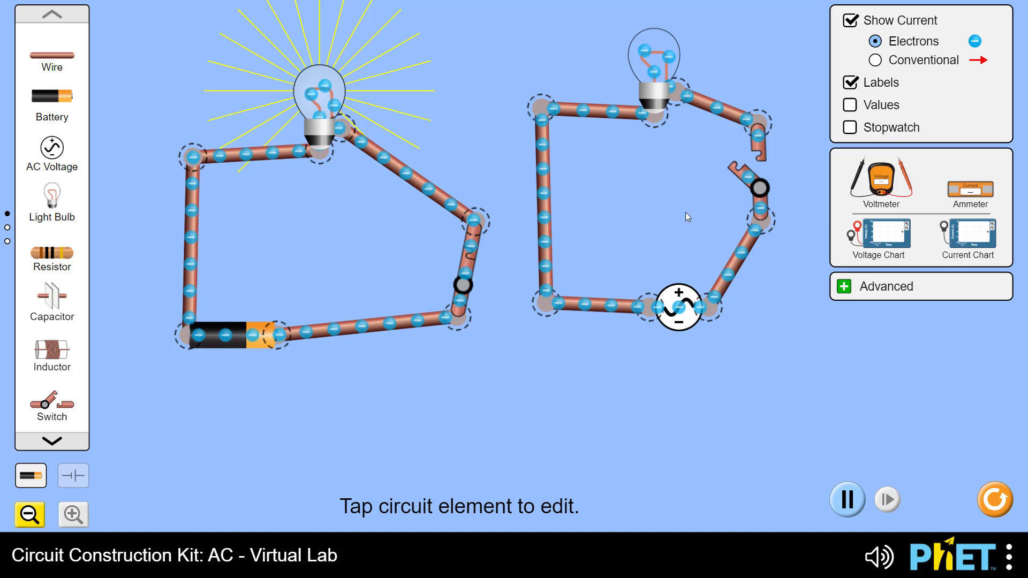
pyautogui.click(734, 167)
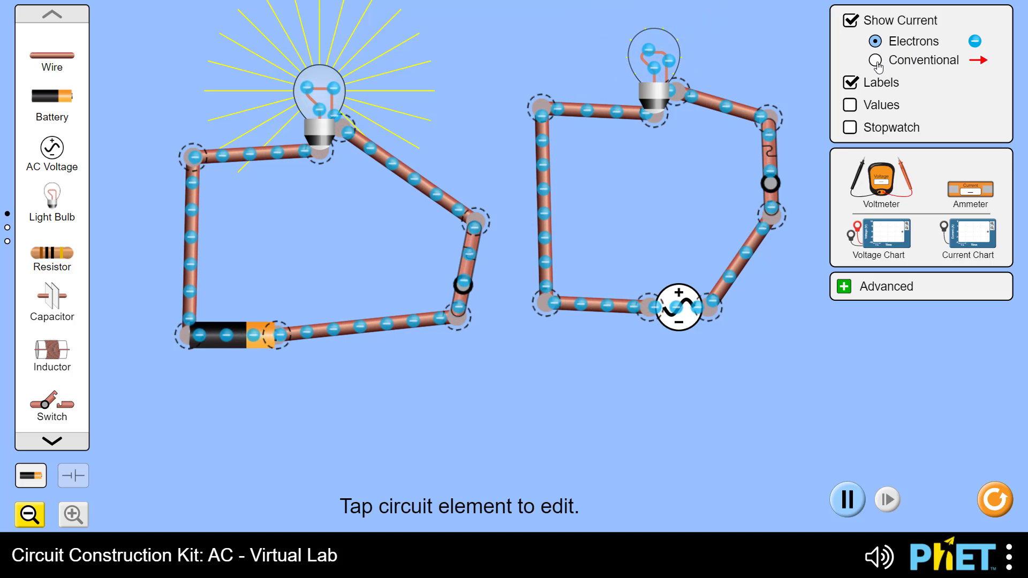
# Set Show Current to Conventional so both loops display arrows.
pyautogui.click(876, 62)
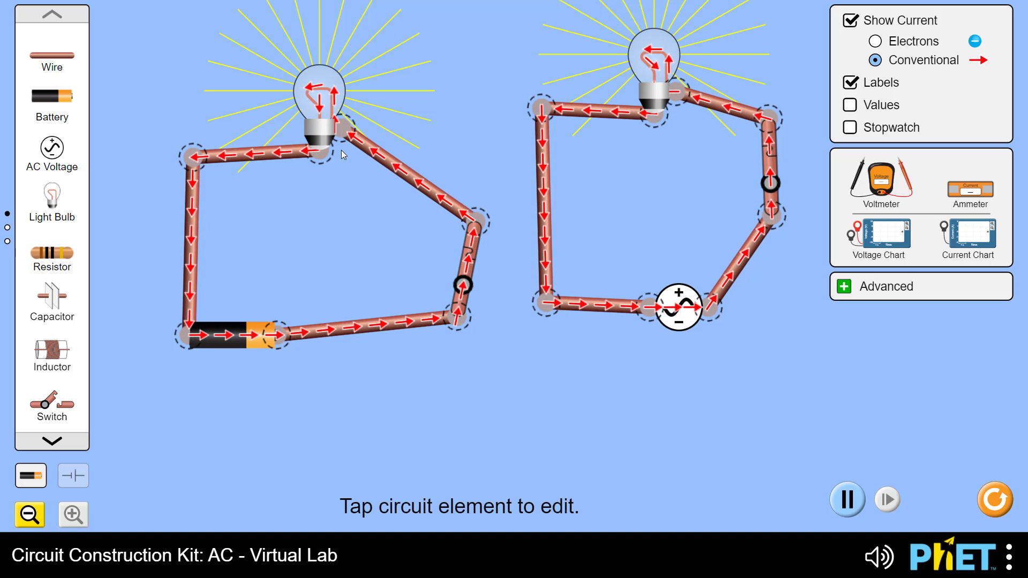
# Select the battery and slide its voltage up, leaving it at 9.0 volts.
pyautogui.click(236, 334)
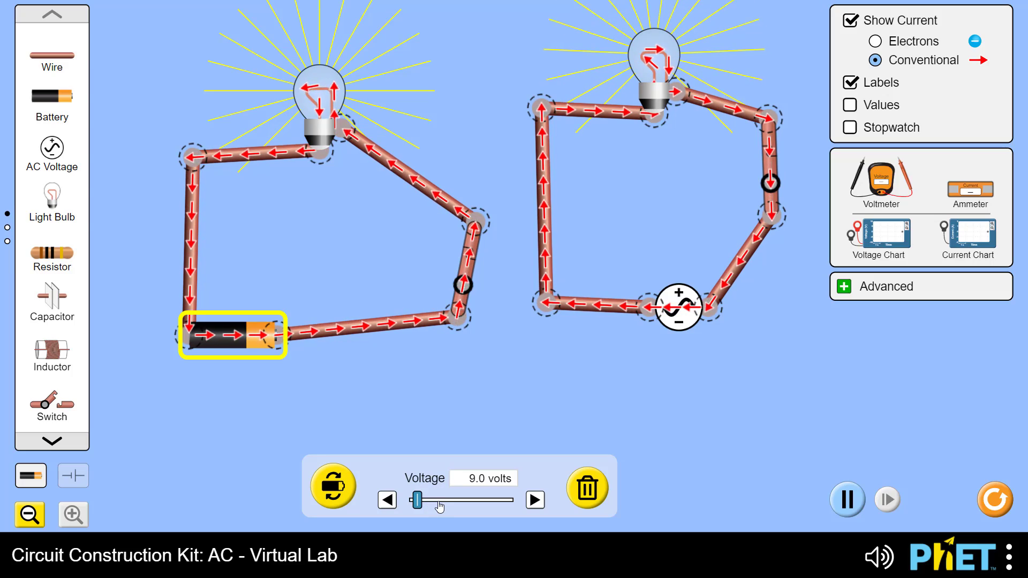
pyautogui.moveTo(437, 506)
pyautogui.mouseDown()
pyautogui.moveTo(470, 500)
pyautogui.moveTo(426, 487)
pyautogui.moveTo(435, 480)
pyautogui.moveTo(422, 476)
pyautogui.mouseUp()
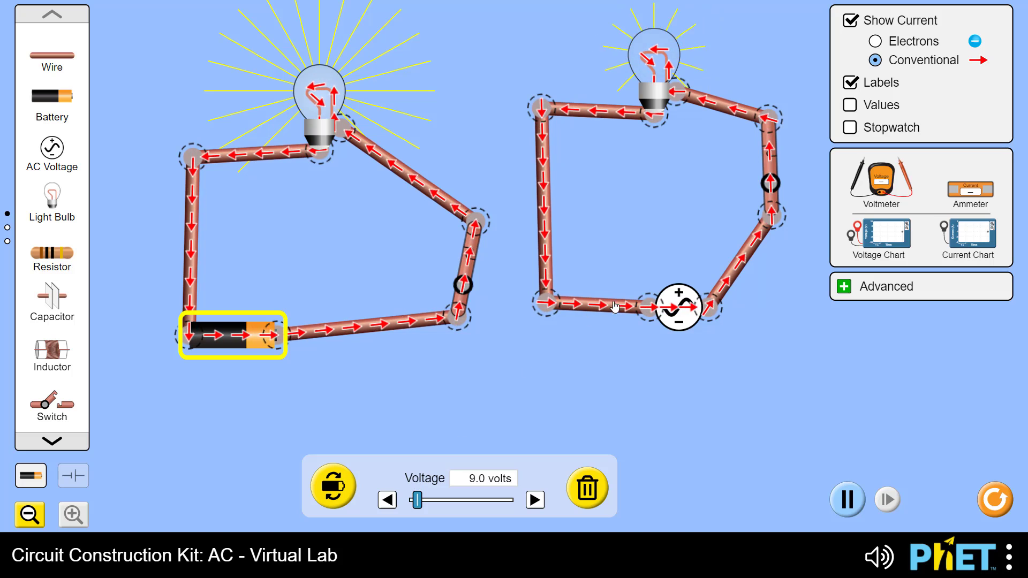
# Select the AC source, bring its voltage to 13 V and frequency to 1.39 Hz.
pyautogui.click(682, 304)
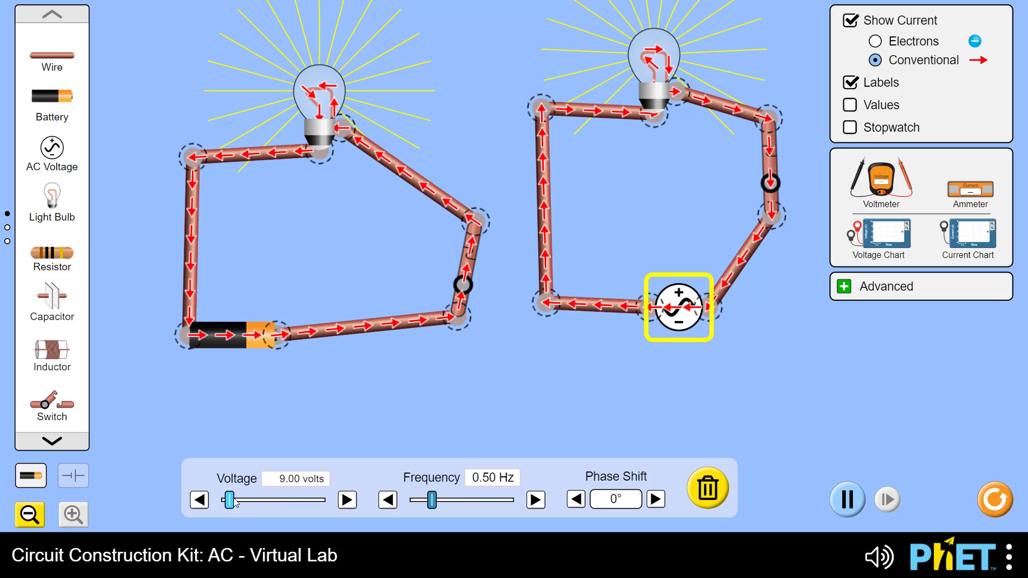
pyautogui.moveTo(229, 500)
pyautogui.mouseDown()
pyautogui.moveTo(287, 508)
pyautogui.moveTo(268, 504)
pyautogui.mouseUp()
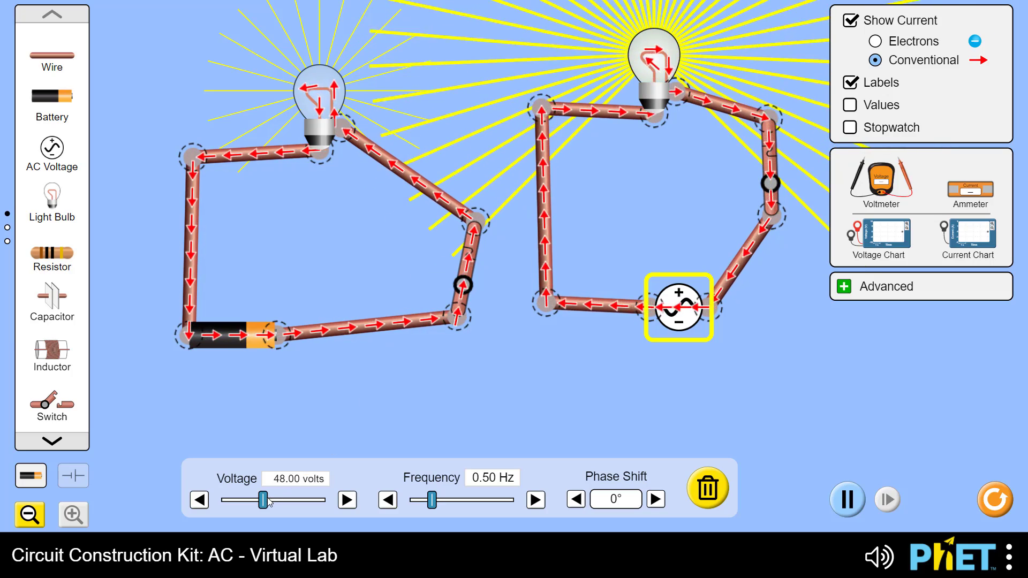
pyautogui.moveTo(263, 500); pyautogui.dragTo(238, 500)
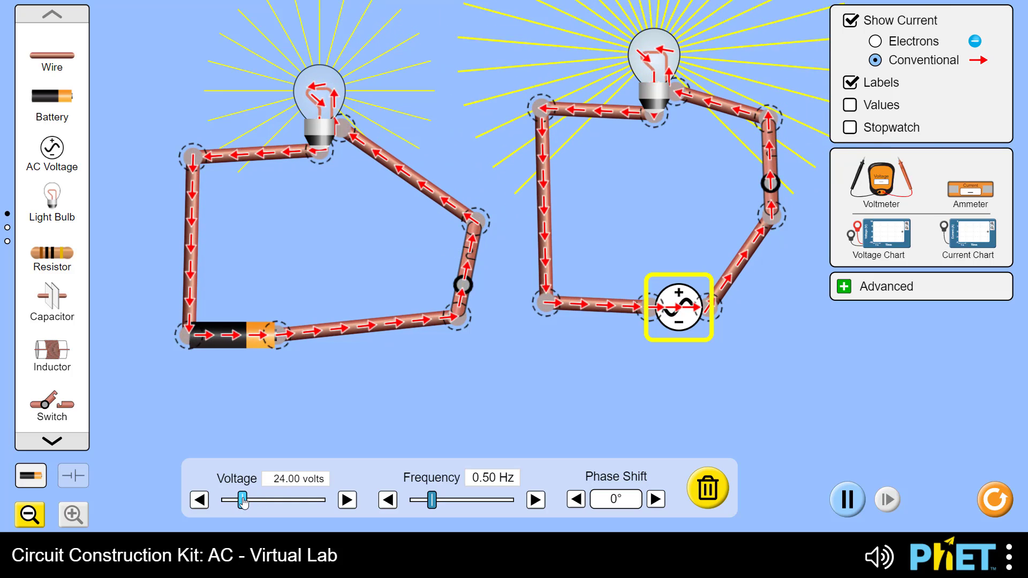
pyautogui.moveTo(239, 500); pyautogui.dragTo(232, 500)
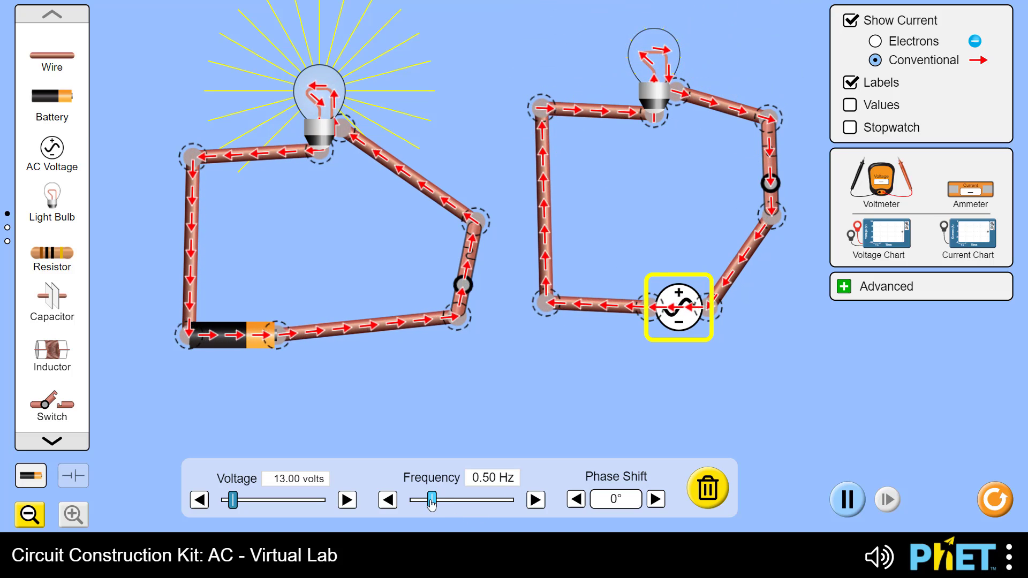
pyautogui.moveTo(431, 501); pyautogui.dragTo(456, 507)
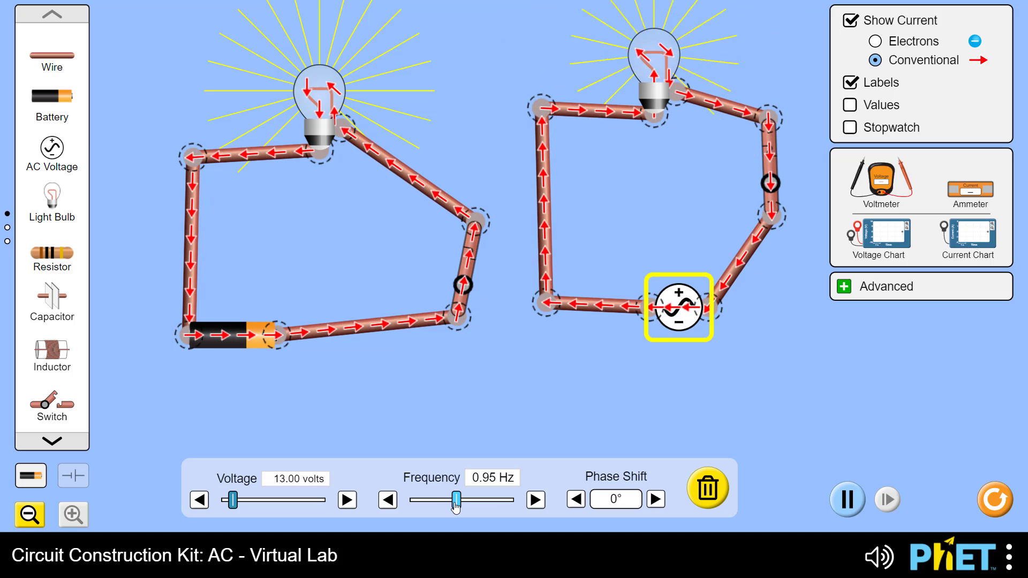
pyautogui.moveTo(455, 507); pyautogui.dragTo(480, 510)
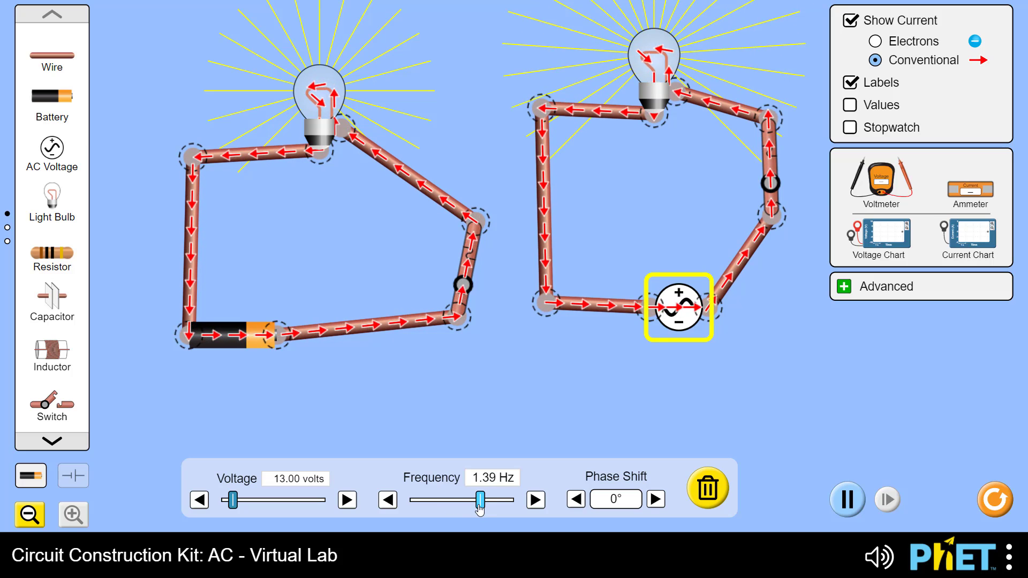
pyautogui.click(731, 121)
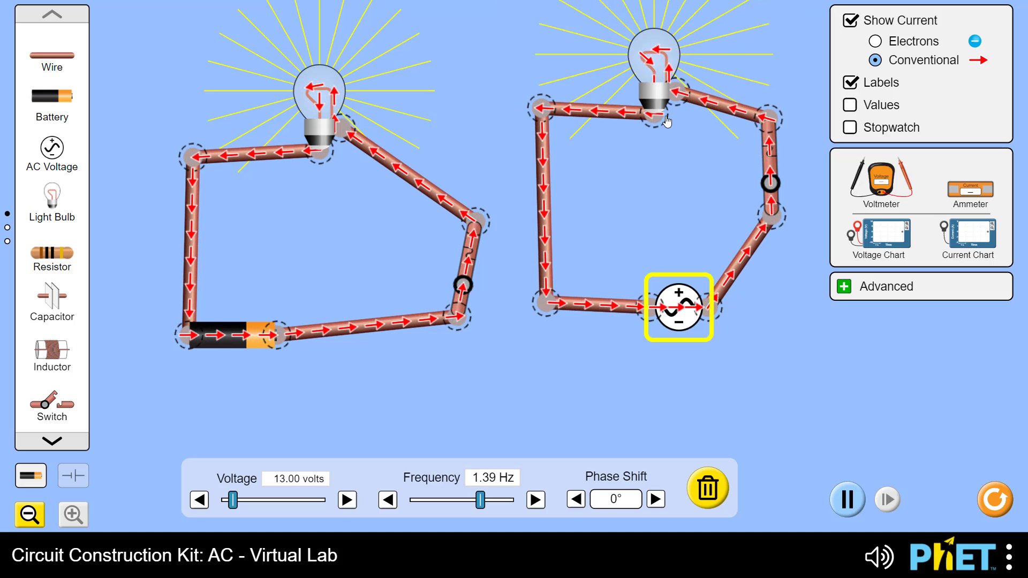
pyautogui.click(531, 394)
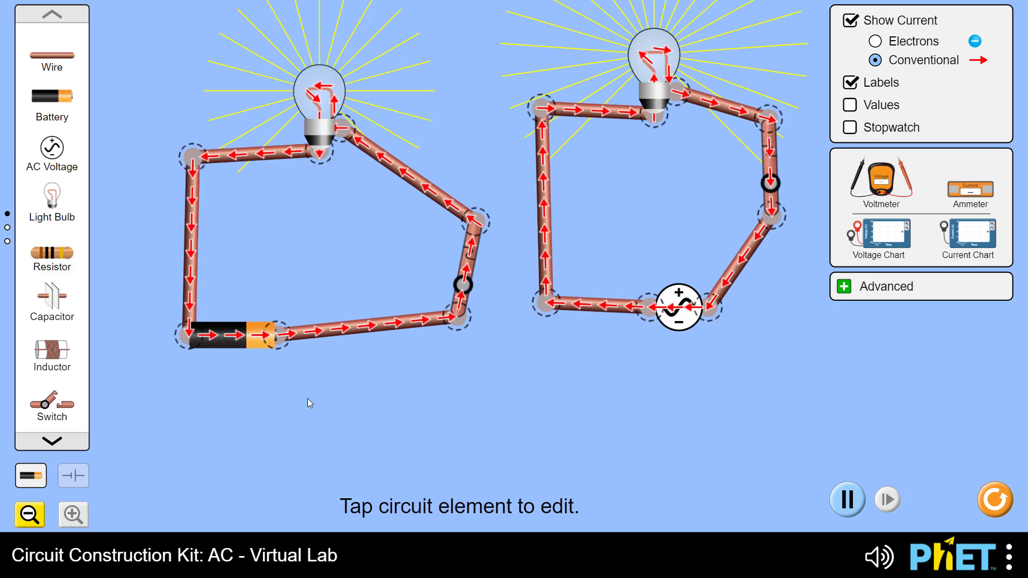
pyautogui.click(240, 343)
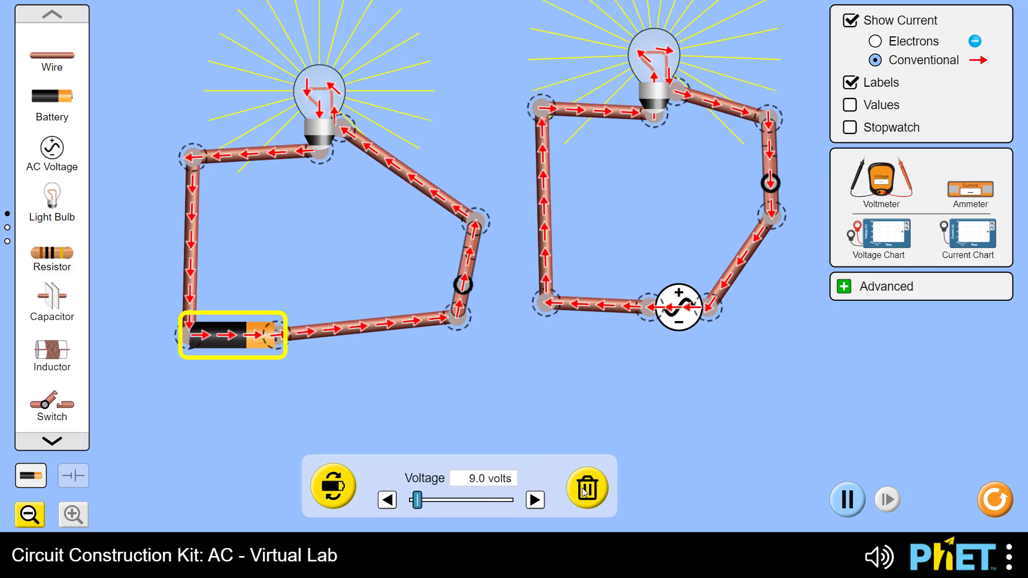
pyautogui.click(443, 409)
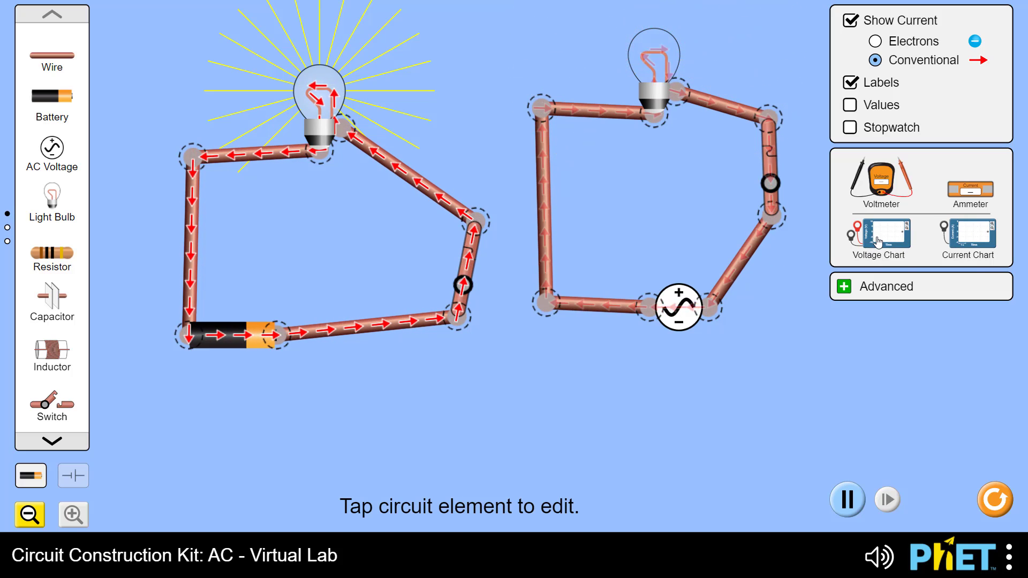
# Place a voltage chart below the circuits with red and black probes across the battery.
pyautogui.moveTo(878, 238)
pyautogui.mouseDown()
pyautogui.moveTo(402, 455)
pyautogui.moveTo(314, 453)
pyautogui.mouseUp()
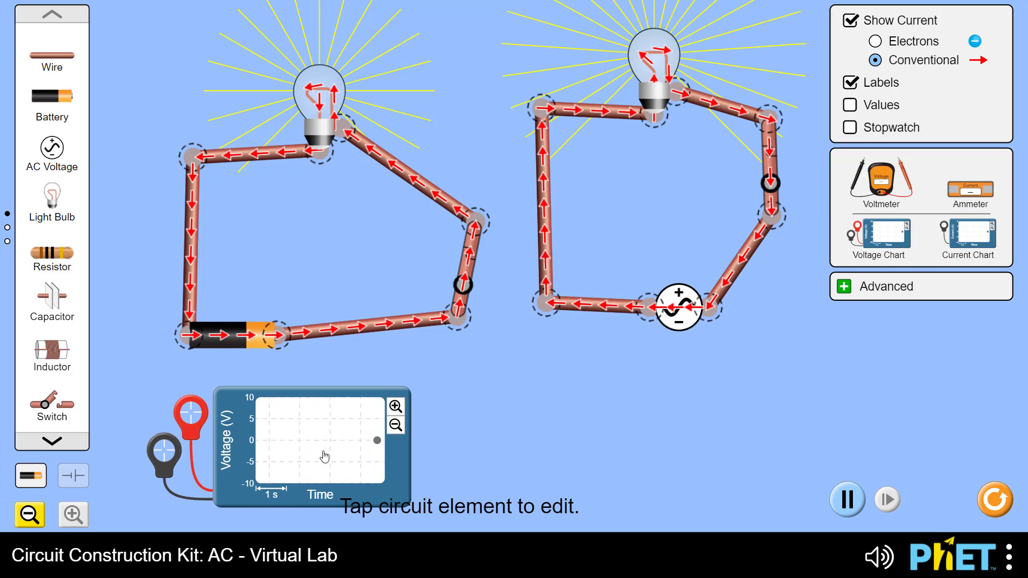
pyautogui.moveTo(204, 402)
pyautogui.mouseDown()
pyautogui.moveTo(373, 169)
pyautogui.moveTo(357, 131)
pyautogui.mouseUp()
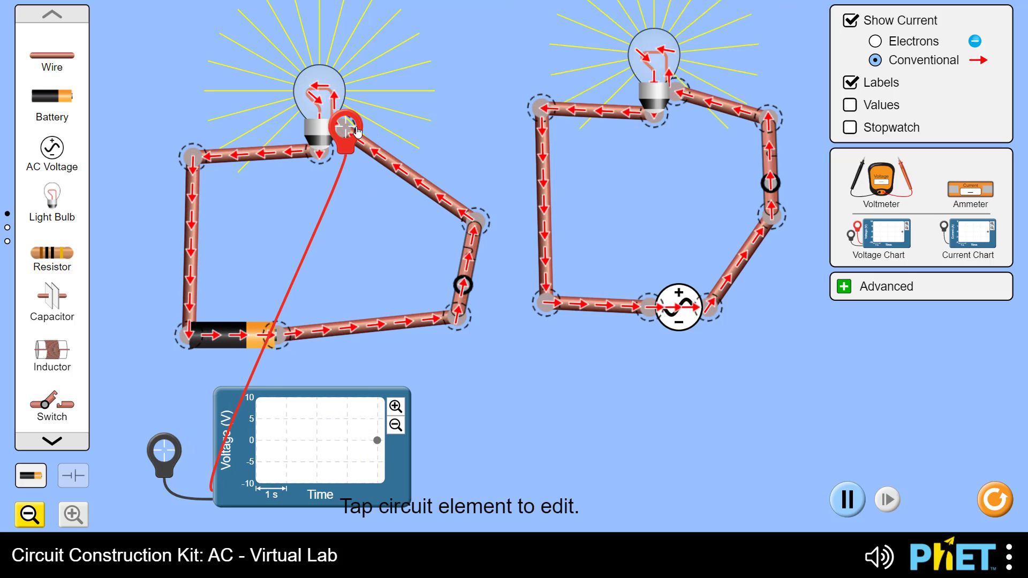
pyautogui.moveTo(357, 131); pyautogui.dragTo(273, 383)
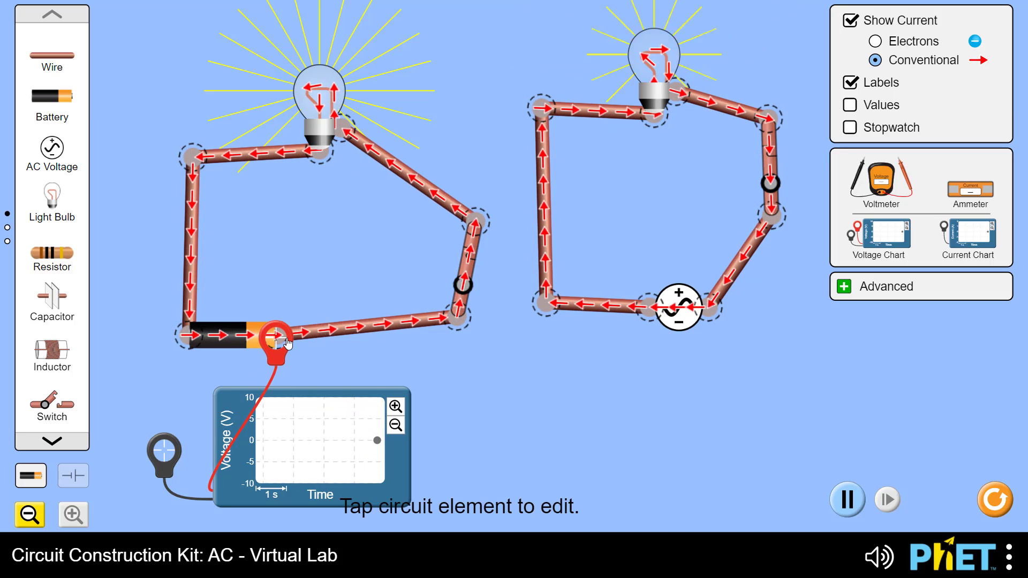
pyautogui.moveTo(168, 451); pyautogui.dragTo(194, 341)
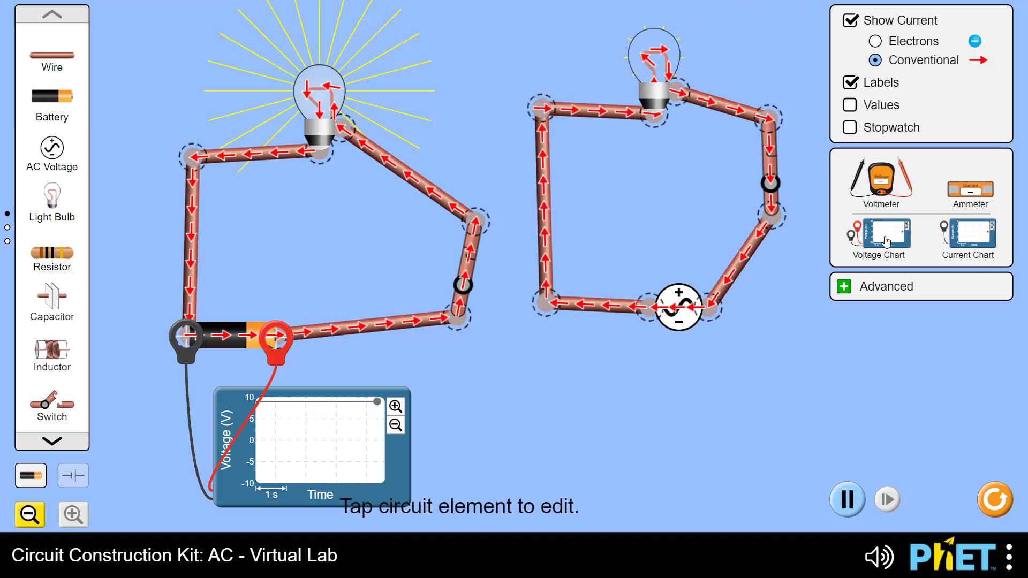
# Probe the AC circuit with a second voltage chart showing a ±20 V sine wave, then detach the probe.
pyautogui.moveTo(885, 242); pyautogui.dragTo(666, 458)
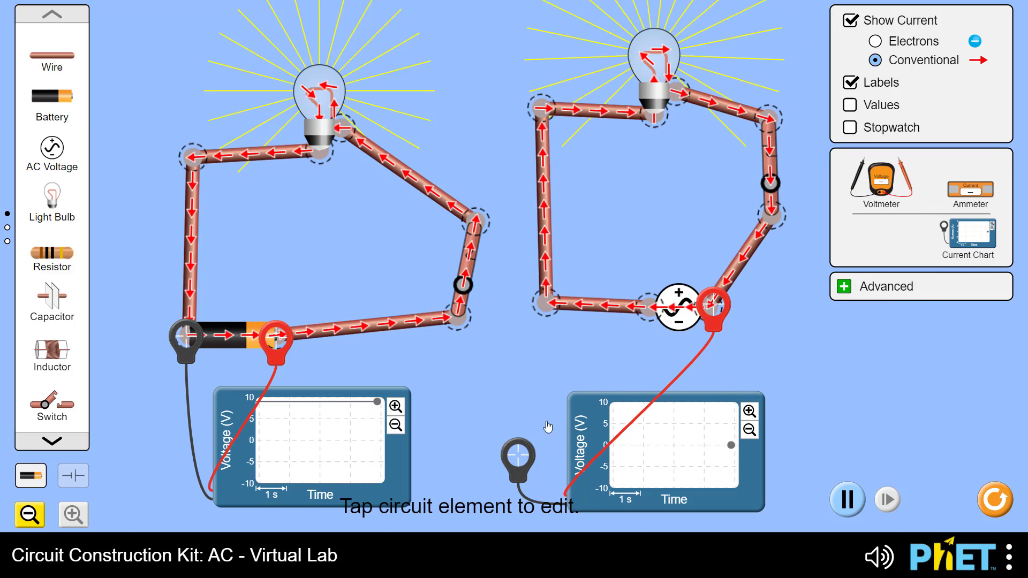
pyautogui.moveTo(519, 456); pyautogui.dragTo(627, 329)
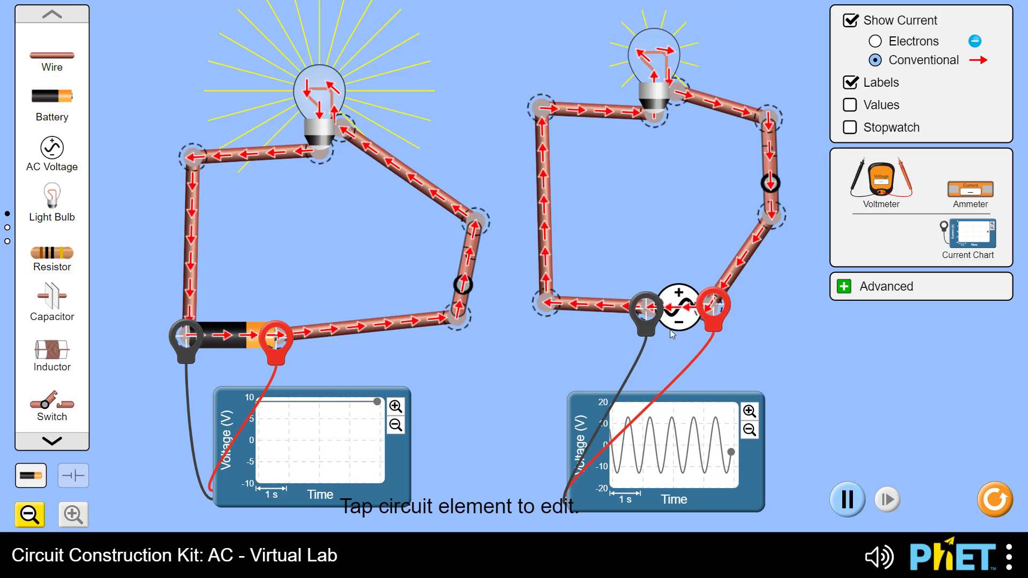
pyautogui.moveTo(648, 312)
pyautogui.mouseDown()
pyautogui.moveTo(597, 442)
pyautogui.moveTo(932, 412)
pyautogui.mouseUp()
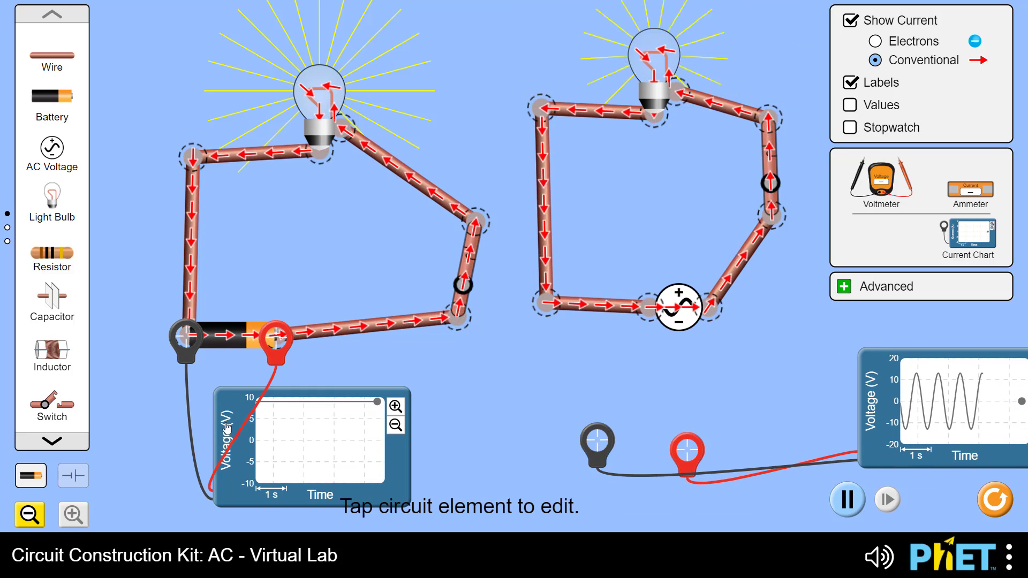
# Detach the voltage probes from the battery, park that voltage chart left, and add a first current chart.
pyautogui.moveTo(270, 351); pyautogui.dragTo(289, 445)
pyautogui.moveTo(186, 343)
pyautogui.mouseDown()
pyautogui.moveTo(261, 463)
pyautogui.moveTo(76, 486)
pyautogui.mouseUp()
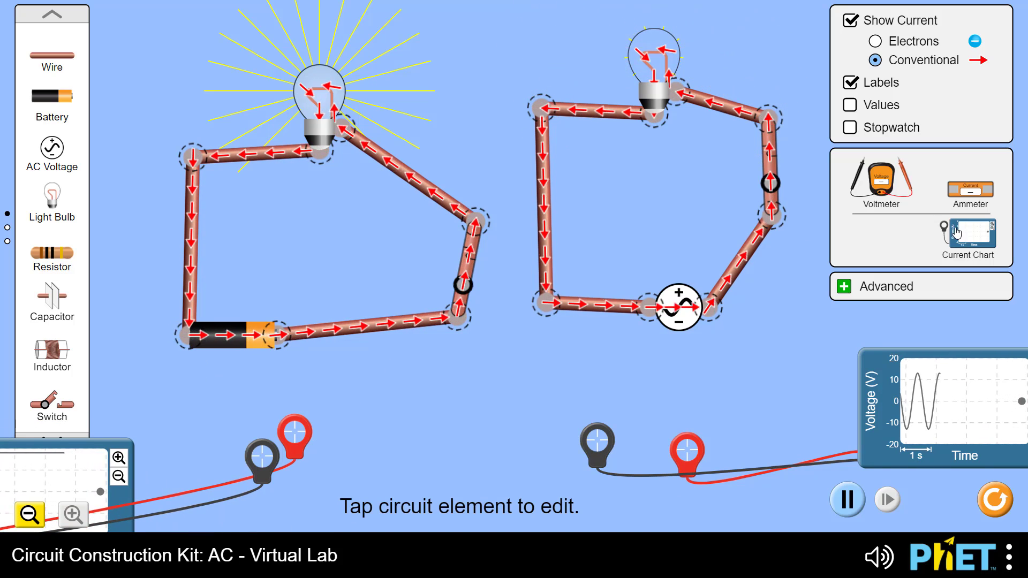
pyautogui.moveTo(956, 233); pyautogui.dragTo(375, 428)
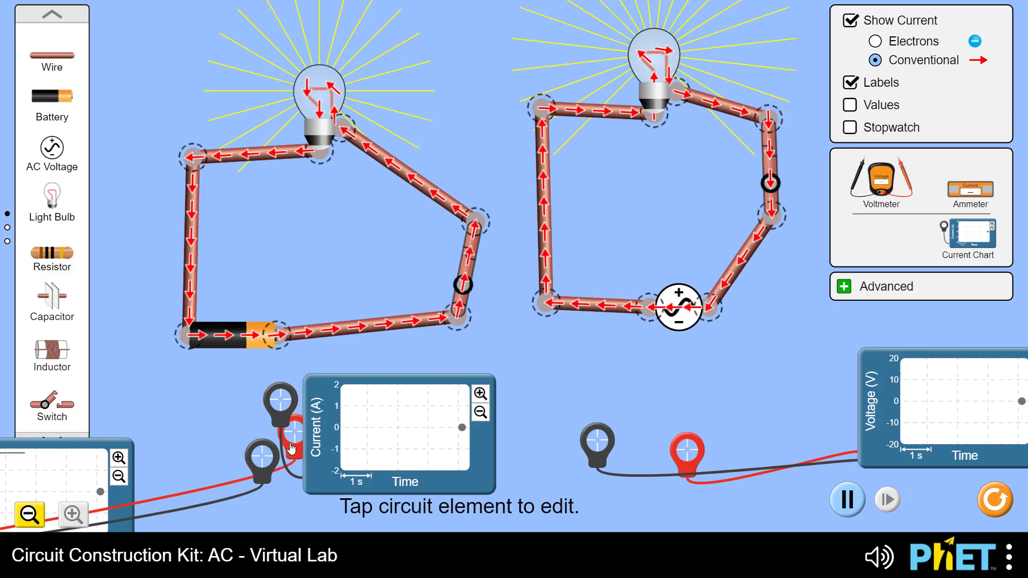
pyautogui.moveTo(292, 449); pyautogui.dragTo(107, 494)
pyautogui.moveTo(256, 473); pyautogui.dragTo(151, 473)
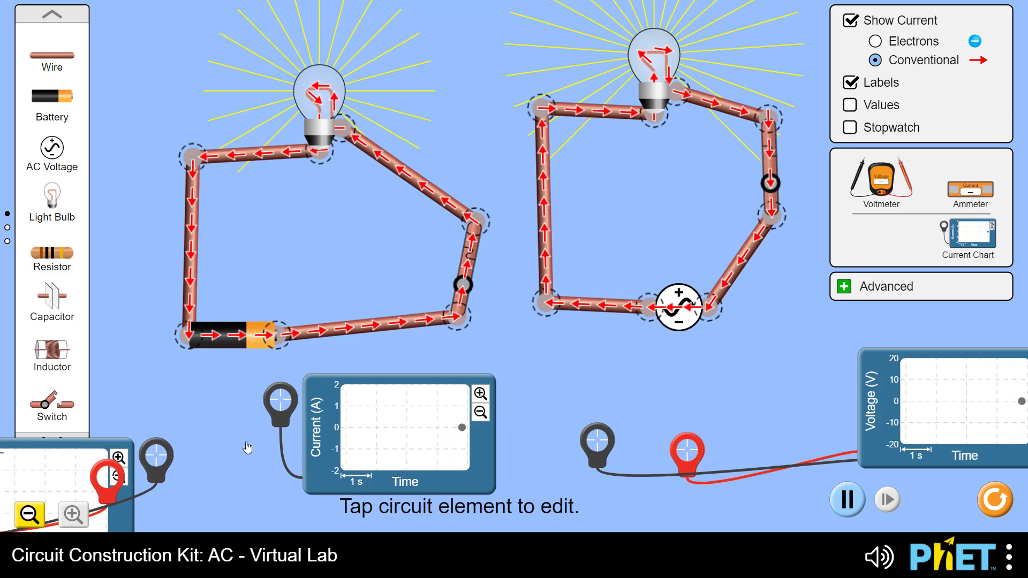
pyautogui.moveTo(312, 431)
pyautogui.mouseDown()
pyautogui.moveTo(321, 445)
pyautogui.moveTo(363, 440)
pyautogui.mouseUp()
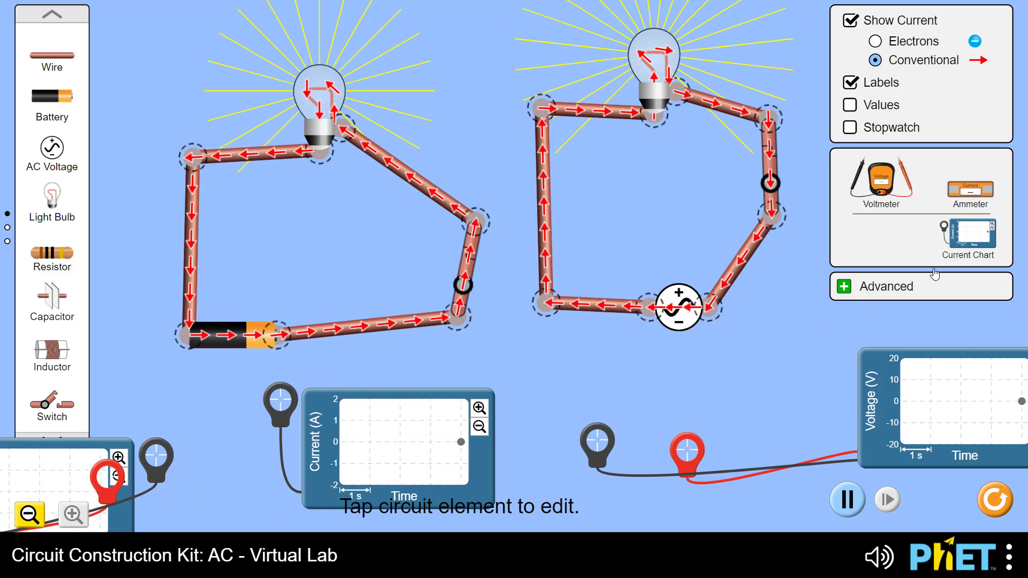
# Add a second current chart for the AC circuit and move the AC voltage chart below it.
pyautogui.moveTo(969, 233); pyautogui.dragTo(814, 364)
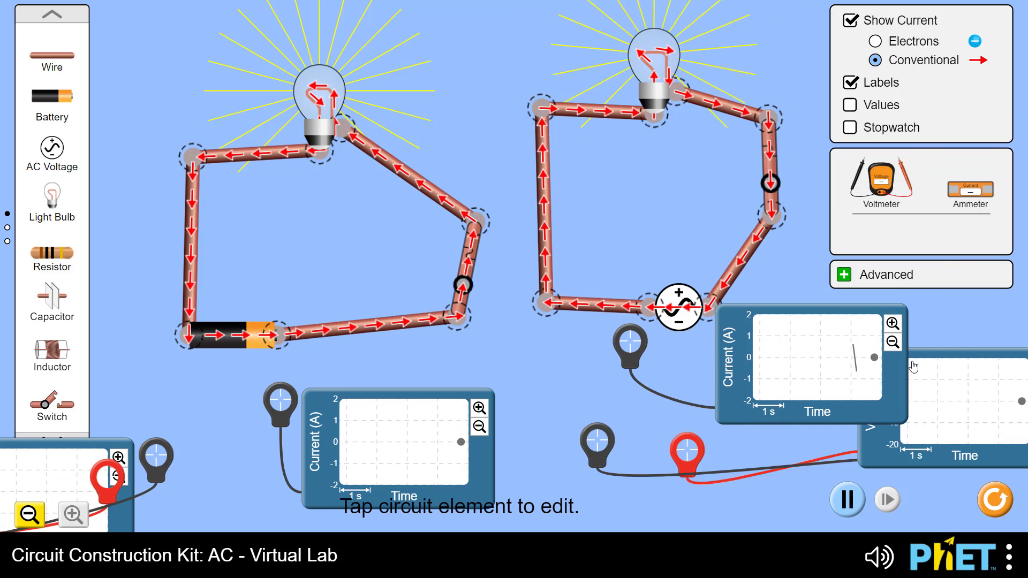
pyautogui.moveTo(941, 372)
pyautogui.mouseDown()
pyautogui.moveTo(713, 491)
pyautogui.moveTo(672, 550)
pyautogui.moveTo(661, 549)
pyautogui.mouseUp()
pyautogui.moveTo(715, 347); pyautogui.dragTo(752, 377)
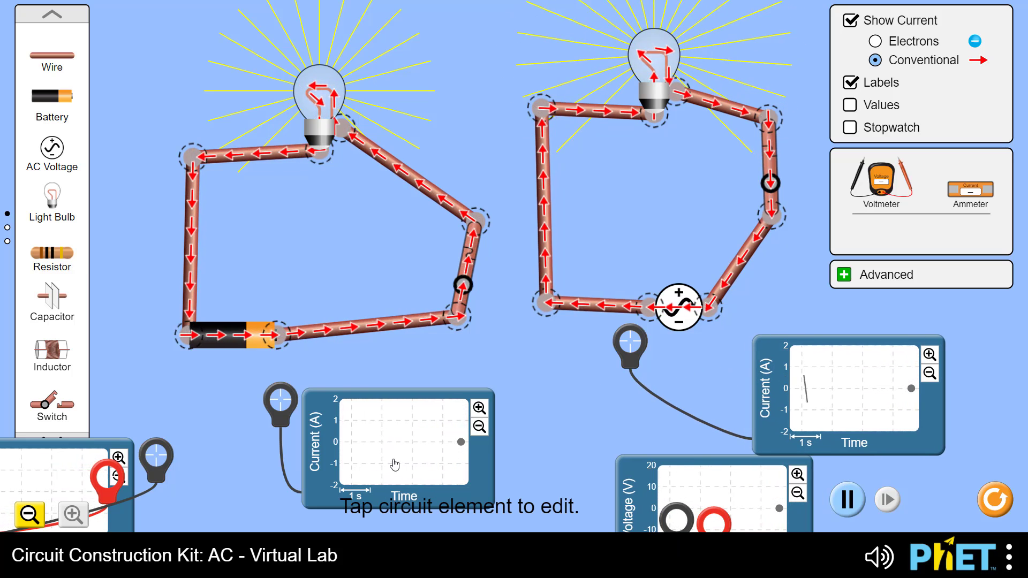
pyautogui.moveTo(394, 464); pyautogui.dragTo(404, 459)
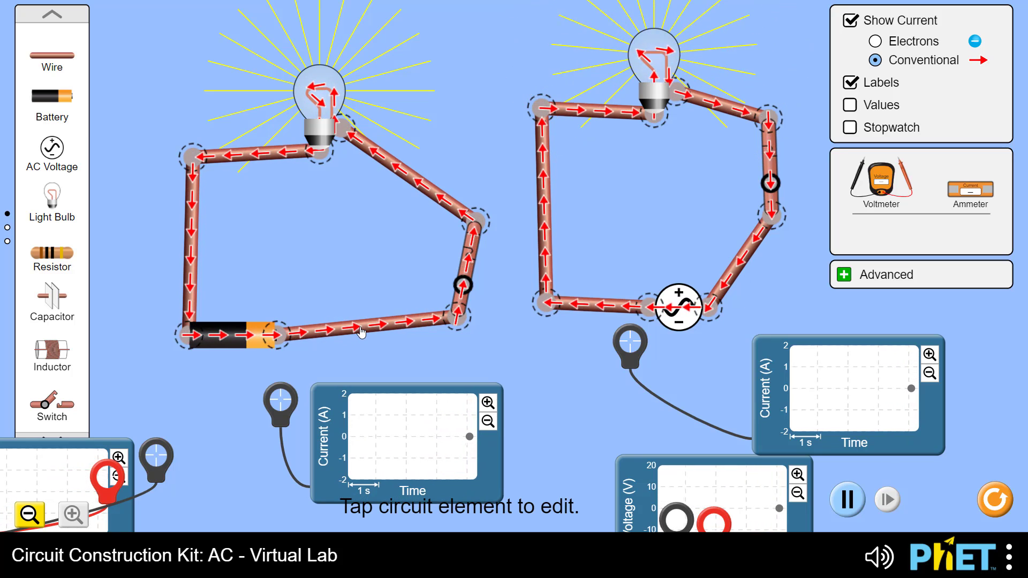
# Replace the battery loop's bottom wire with a path through the current probe, giving a steady 1 A trace.
pyautogui.click(307, 336)
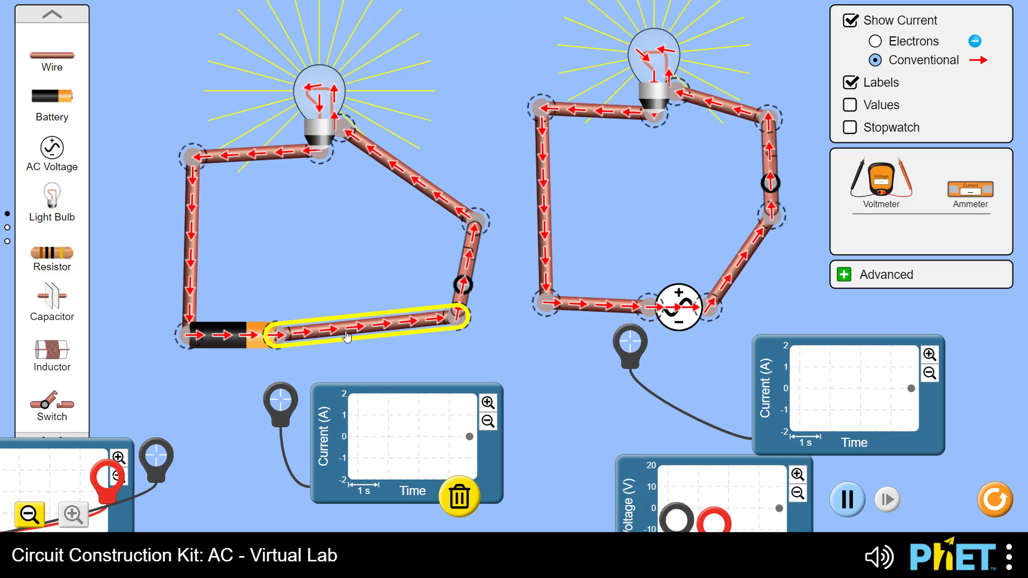
pyautogui.moveTo(308, 336); pyautogui.dragTo(275, 326)
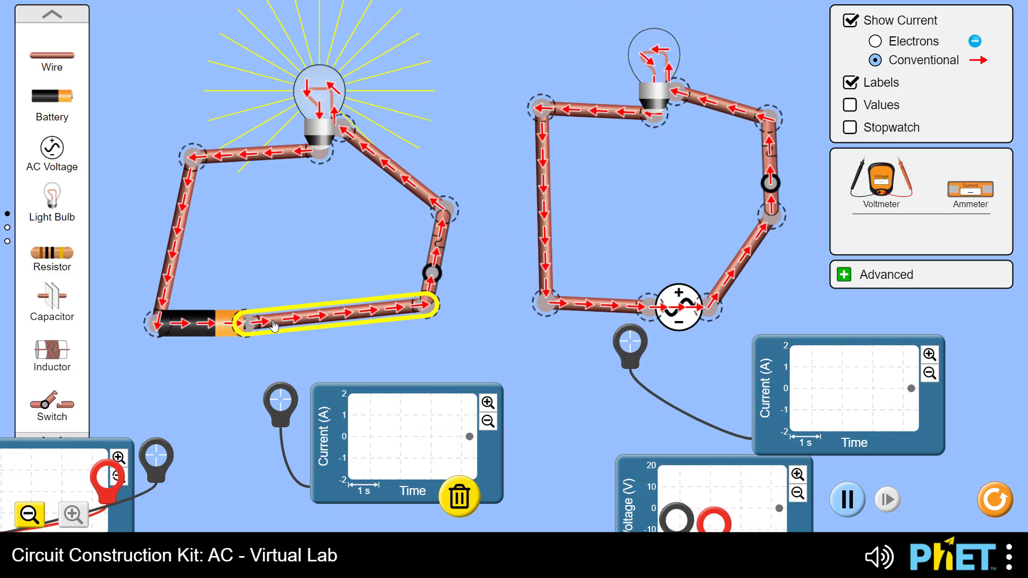
pyautogui.press('Delete')
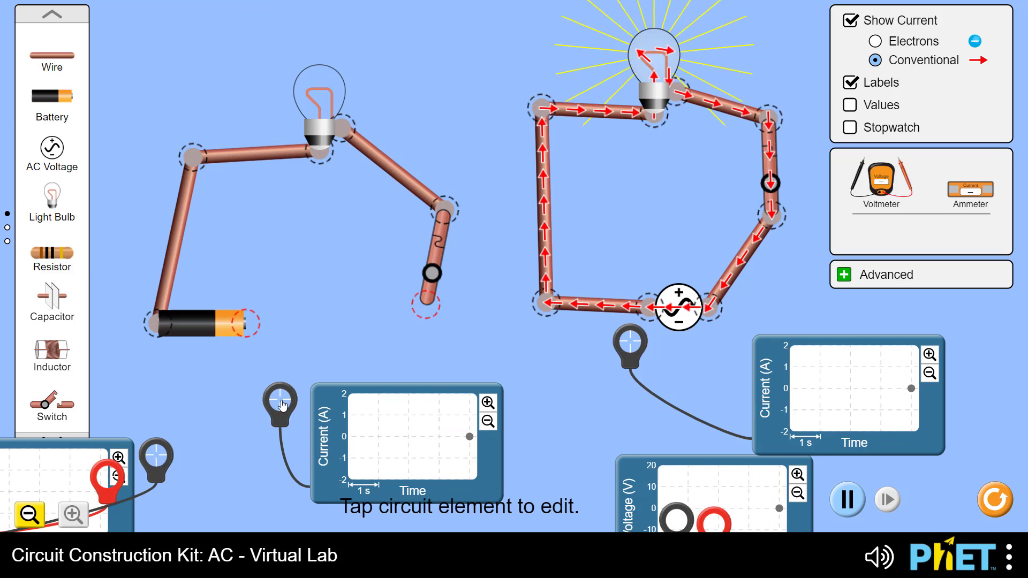
pyautogui.moveTo(283, 395); pyautogui.dragTo(255, 334)
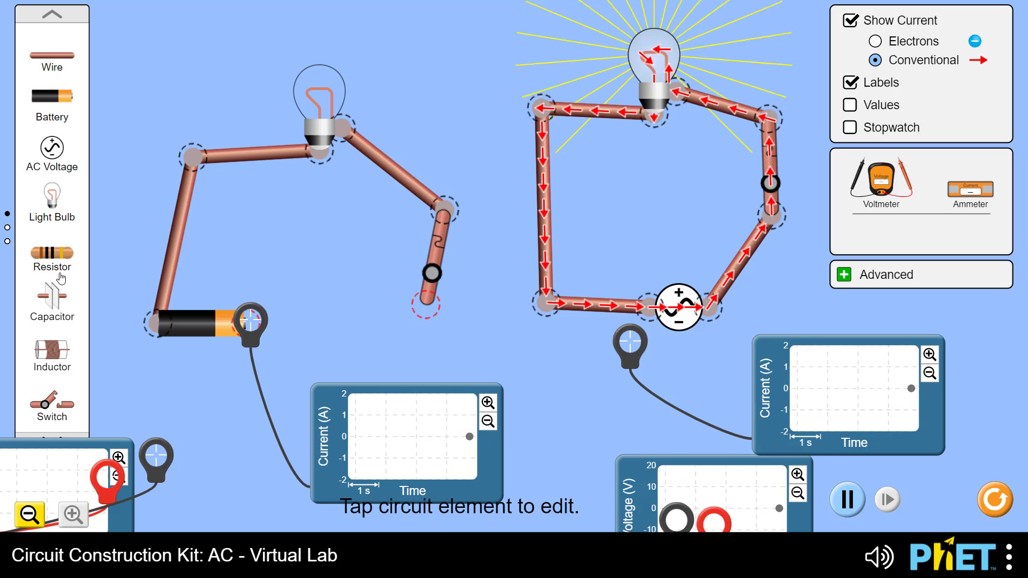
pyautogui.moveTo(51, 57)
pyautogui.mouseDown()
pyautogui.moveTo(315, 320)
pyautogui.moveTo(426, 305)
pyautogui.mouseUp()
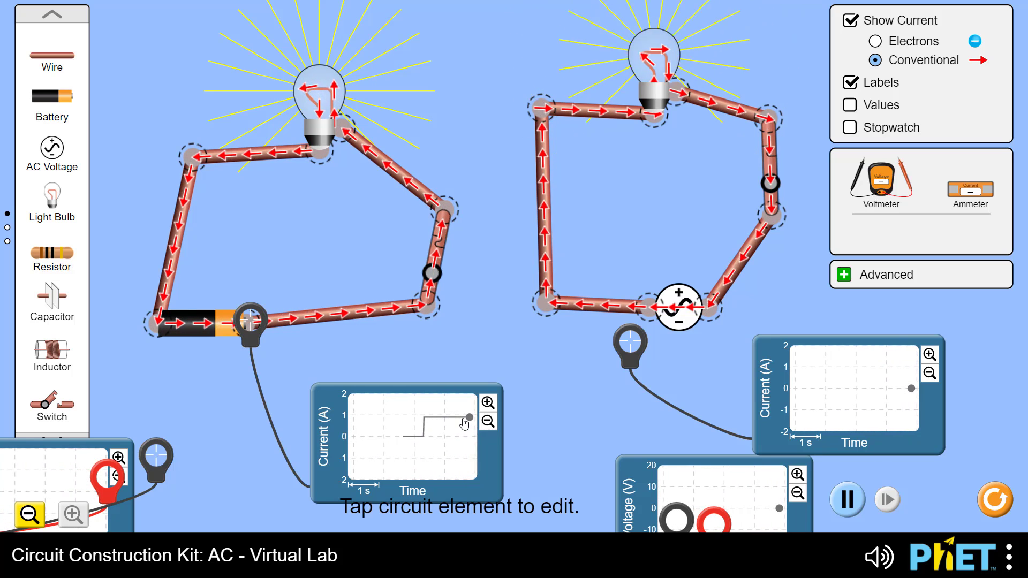
pyautogui.moveTo(400, 426); pyautogui.dragTo(315, 405)
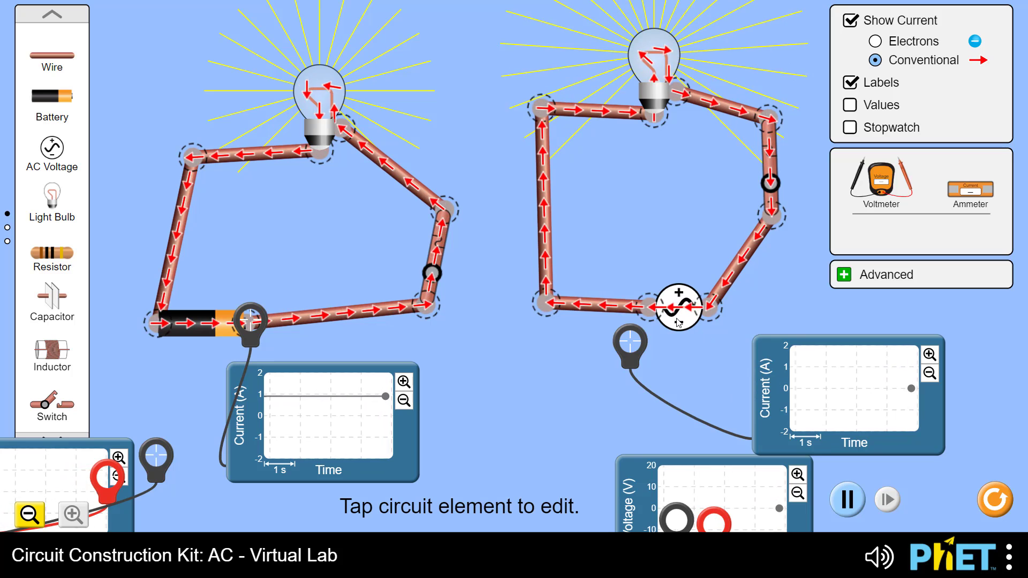
# Rebuild the AC source's wire through the current probe so its chart plots an oscillating current.
pyautogui.click(734, 271)
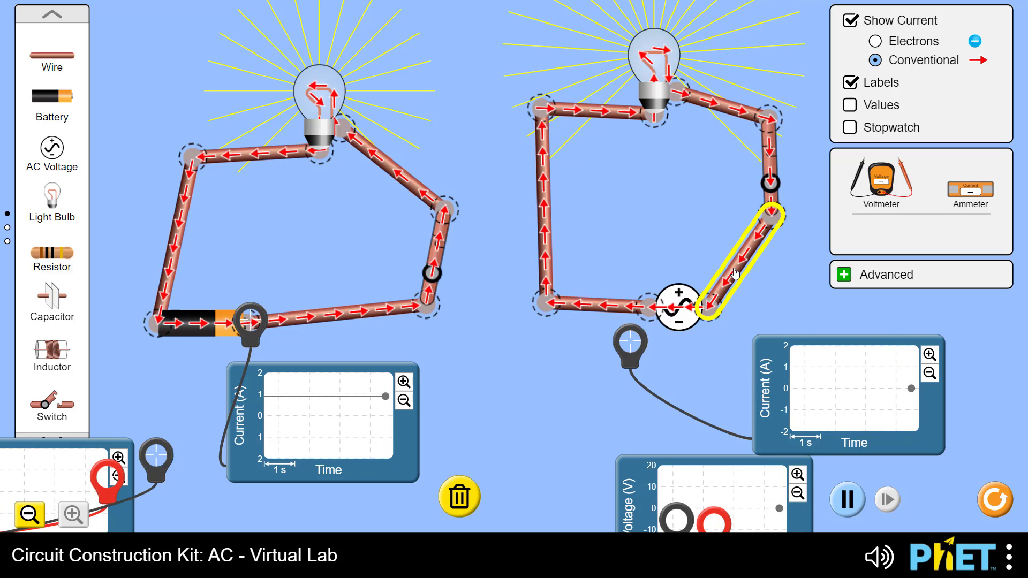
pyautogui.press('Delete')
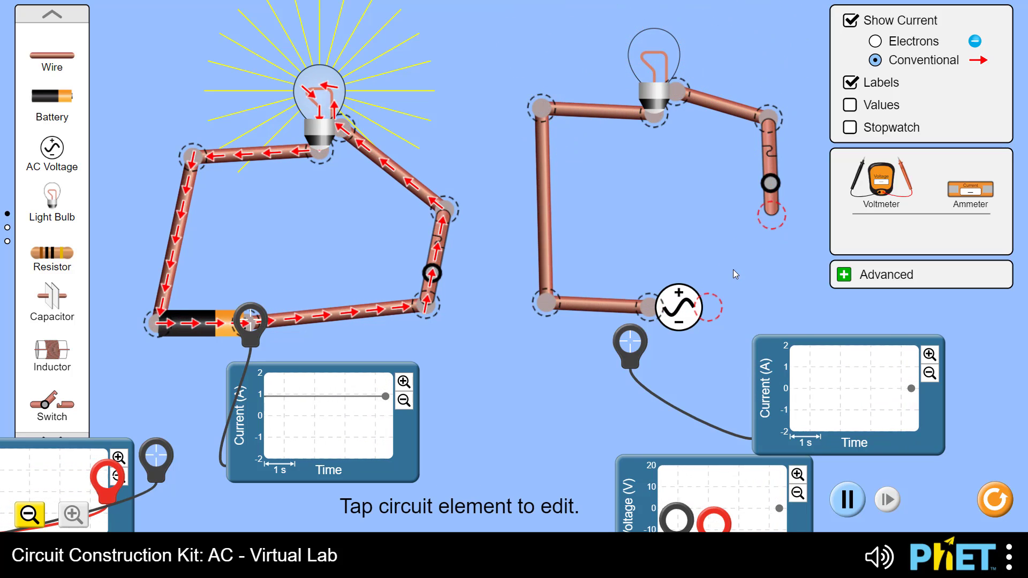
pyautogui.moveTo(636, 347); pyautogui.dragTo(716, 315)
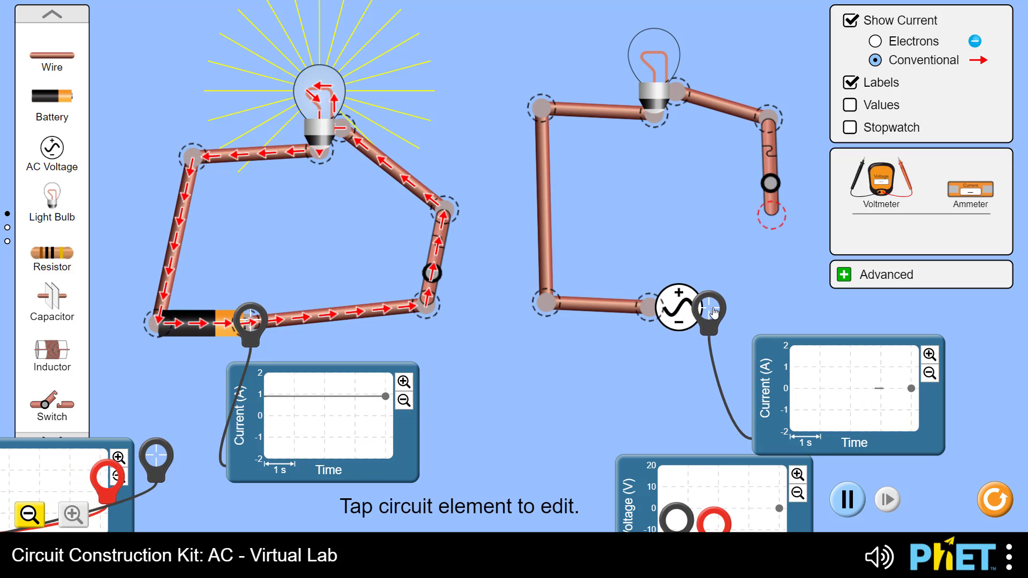
pyautogui.moveTo(52, 56); pyautogui.dragTo(754, 212)
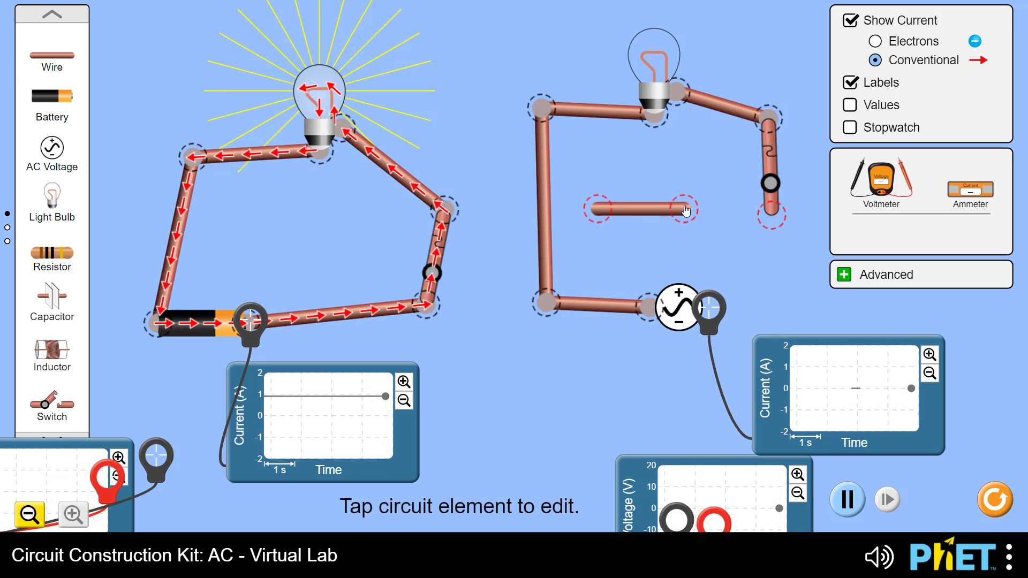
pyautogui.moveTo(600, 211); pyautogui.dragTo(717, 305)
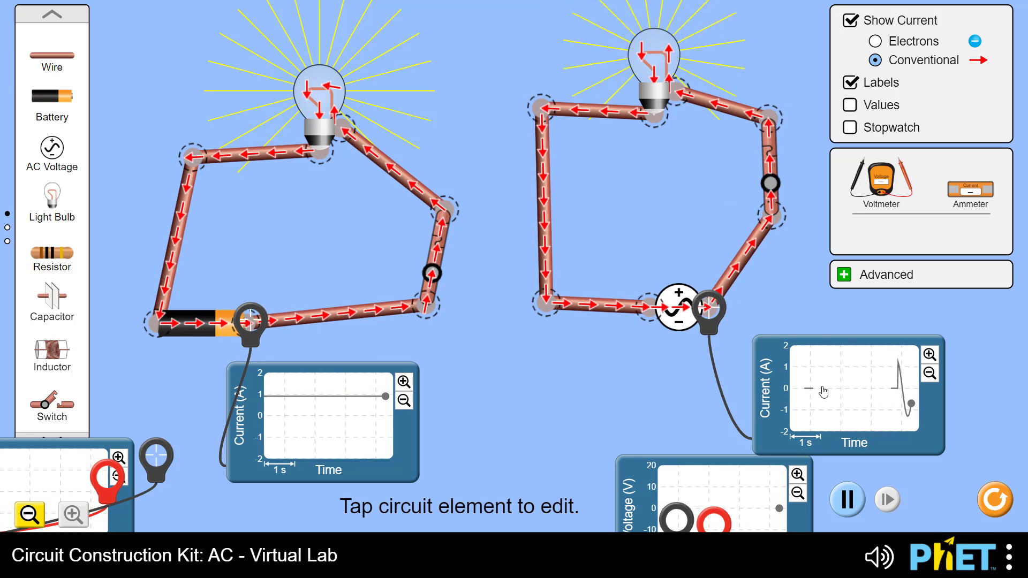
pyautogui.moveTo(871, 397); pyautogui.dragTo(809, 402)
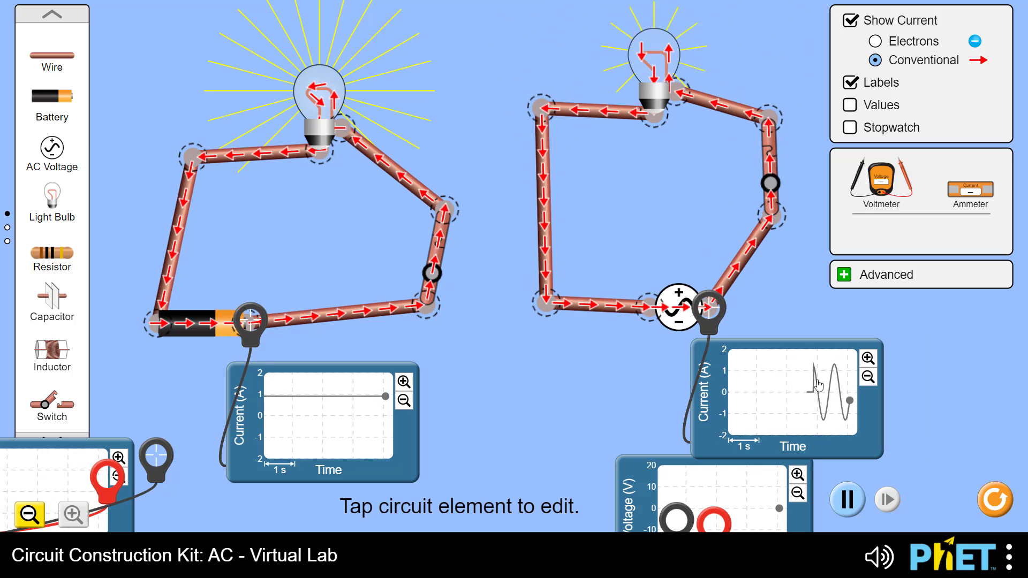